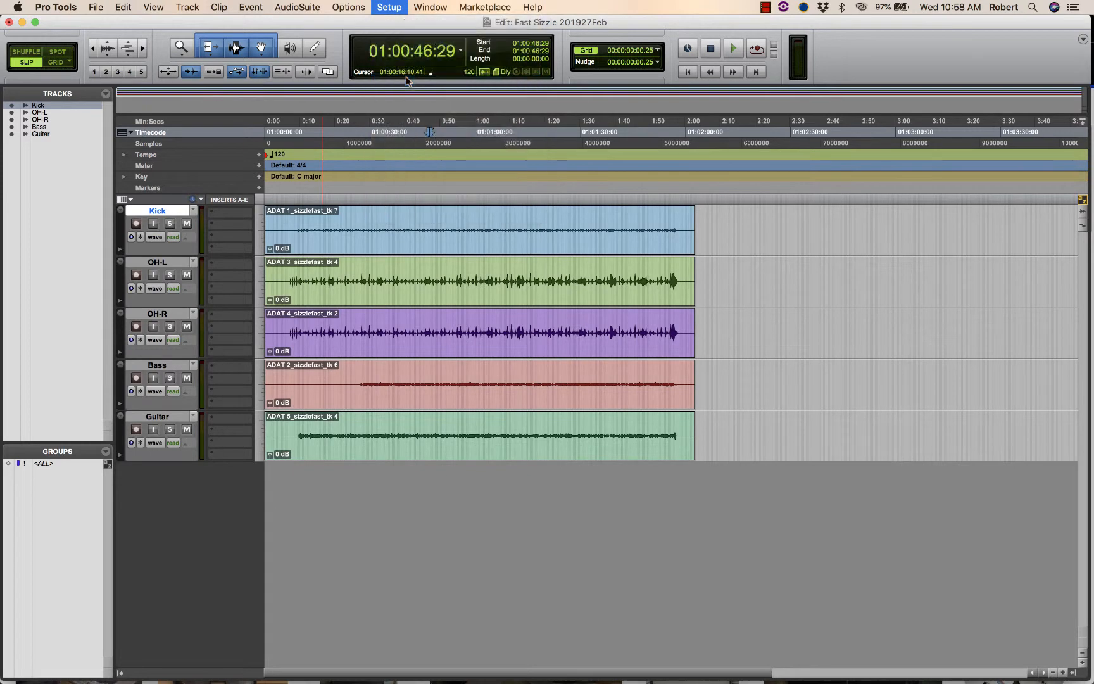
# Create a new stereo bus path named OHs in the I/O Setup
pyautogui.moveTo(440, 93); pyautogui.dragTo(508, 107)
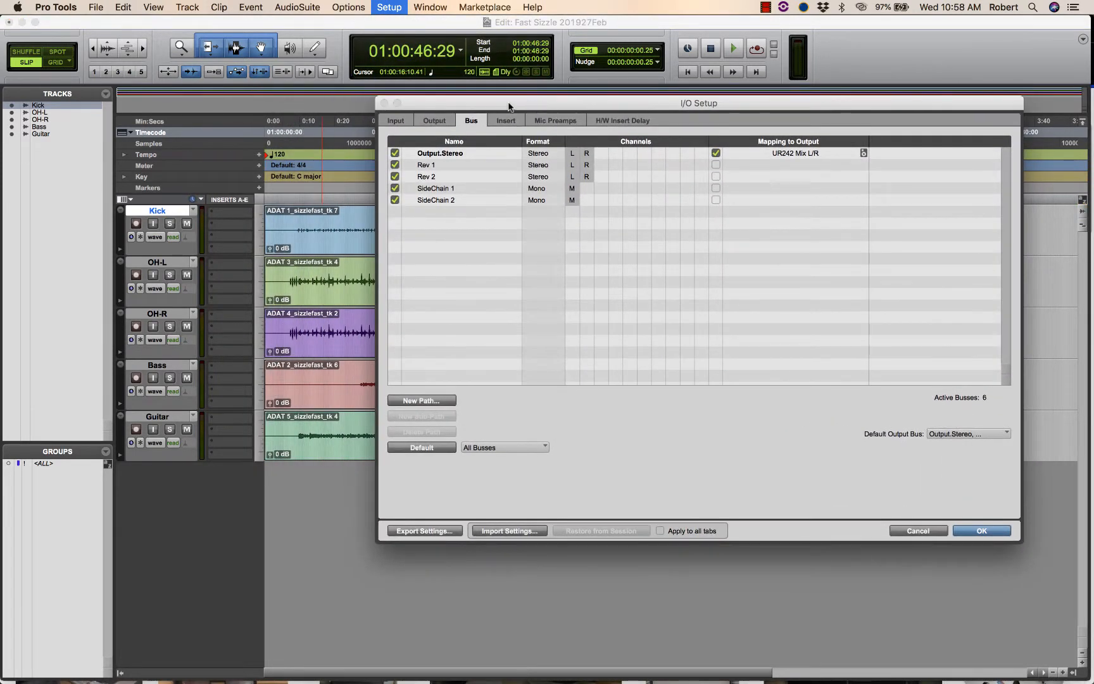
pyautogui.click(436, 121)
pyautogui.click(462, 119)
pyautogui.click(433, 120)
pyautogui.click(469, 121)
pyautogui.click(452, 400)
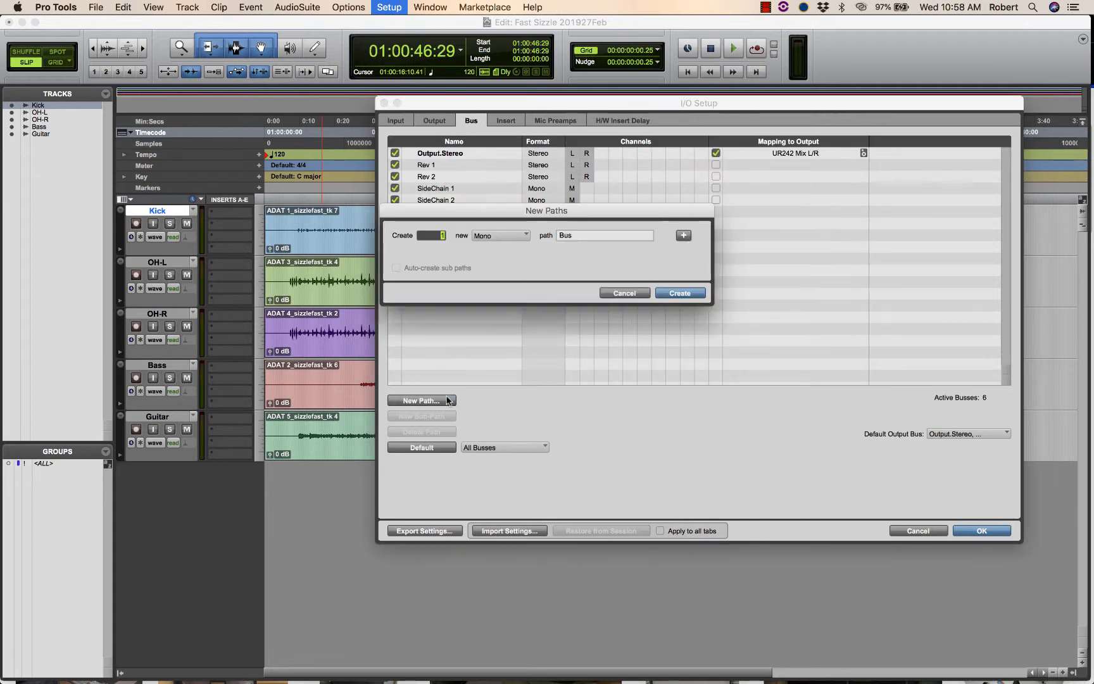
pyautogui.click(498, 235)
pyautogui.click(499, 251)
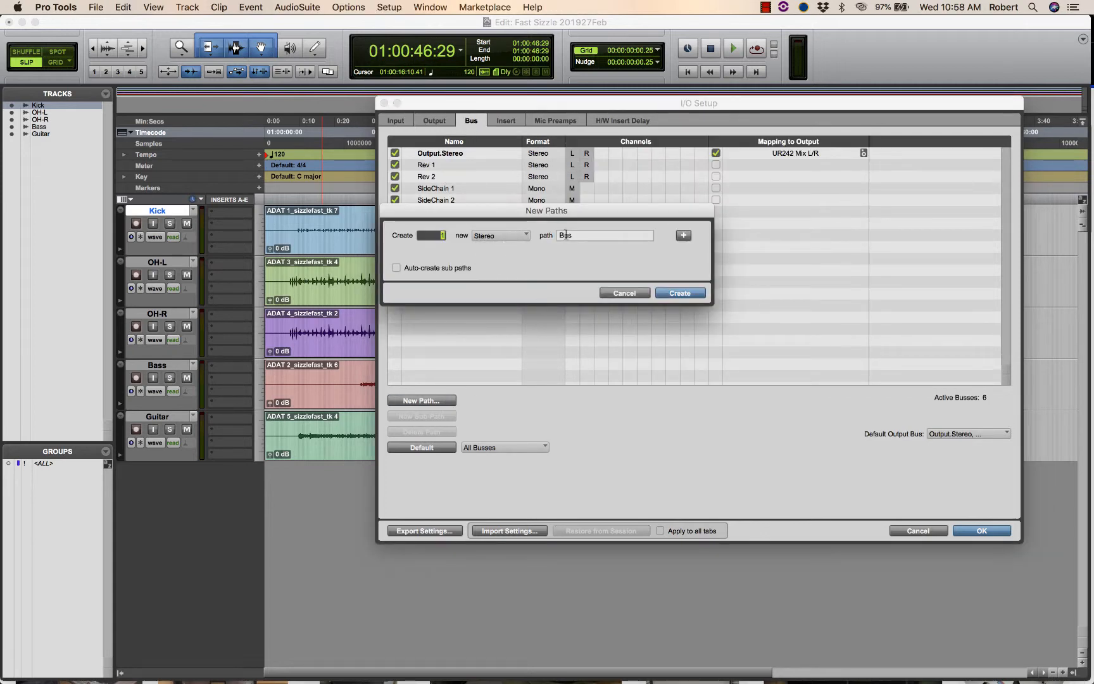
pyautogui.press('Tab')
pyautogui.write('O')
pyautogui.click(689, 294)
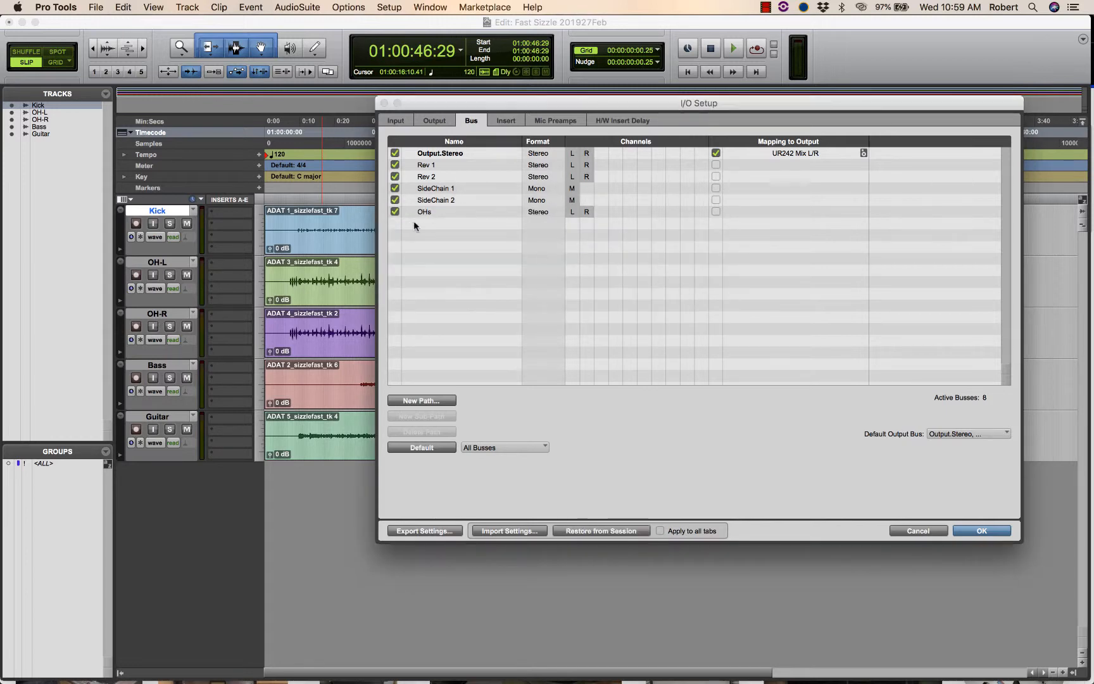
# Create another stereo bus path named Drums and confirm the I/O Setup
pyautogui.click(437, 401)
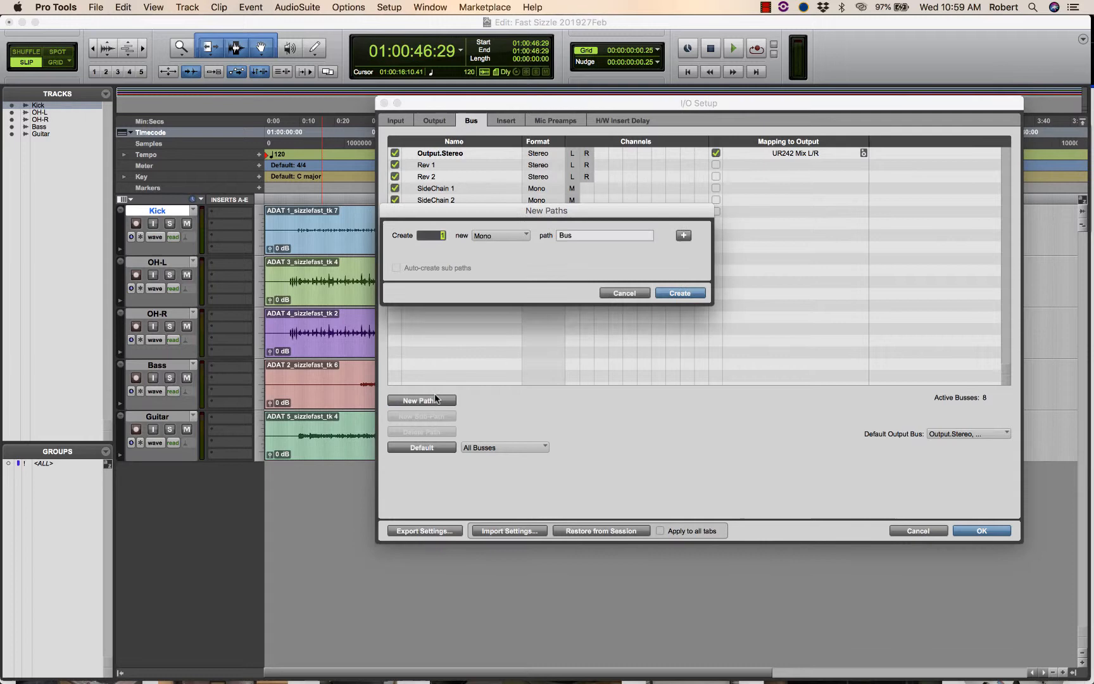
pyautogui.click(507, 239)
pyautogui.click(506, 251)
pyautogui.press('Tab')
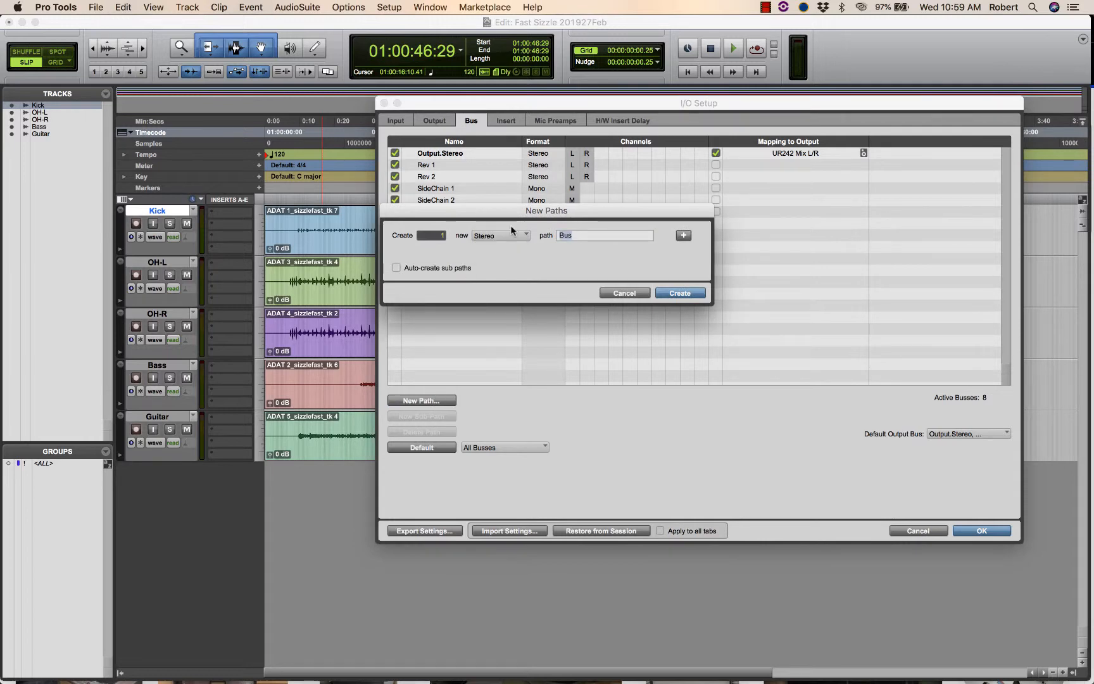
pyautogui.write('Drum')
pyautogui.click(703, 297)
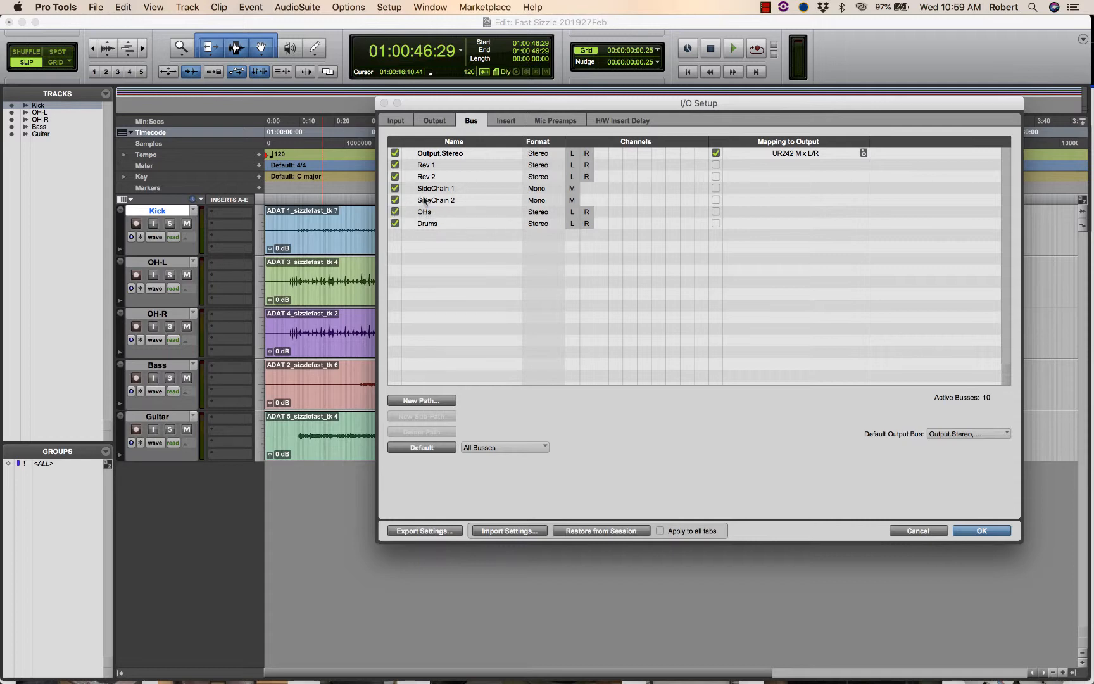
pyautogui.click(987, 535)
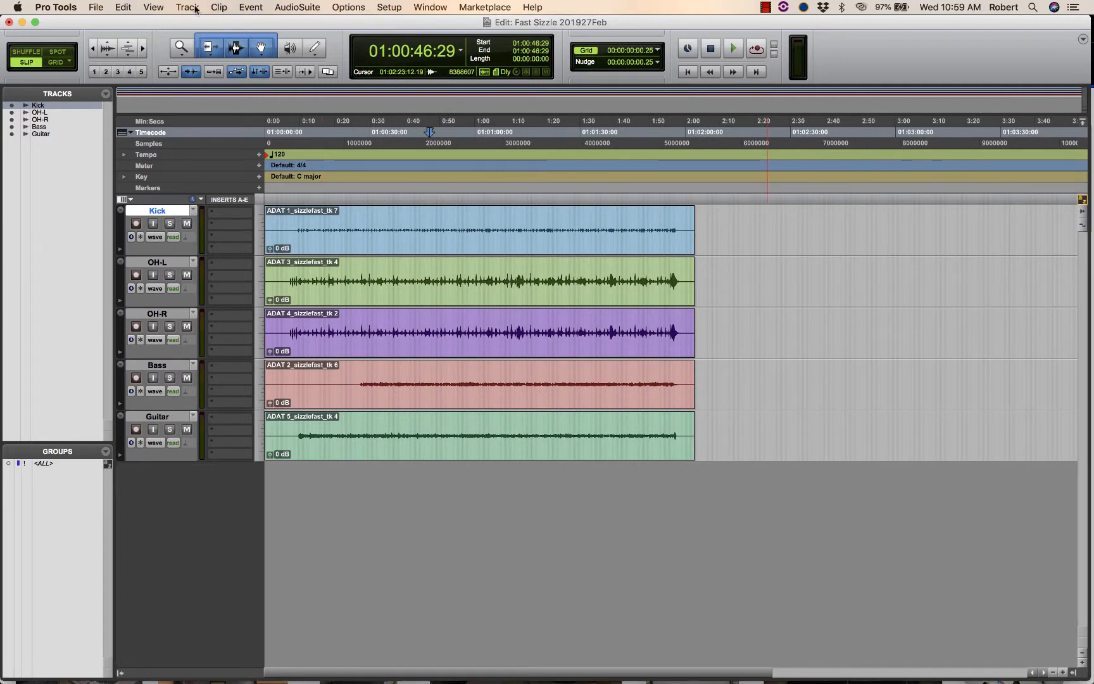
# Create two stereo Aux Input tracks and move them below the Guitar track
pyautogui.click(193, 8)
pyautogui.click(193, 28)
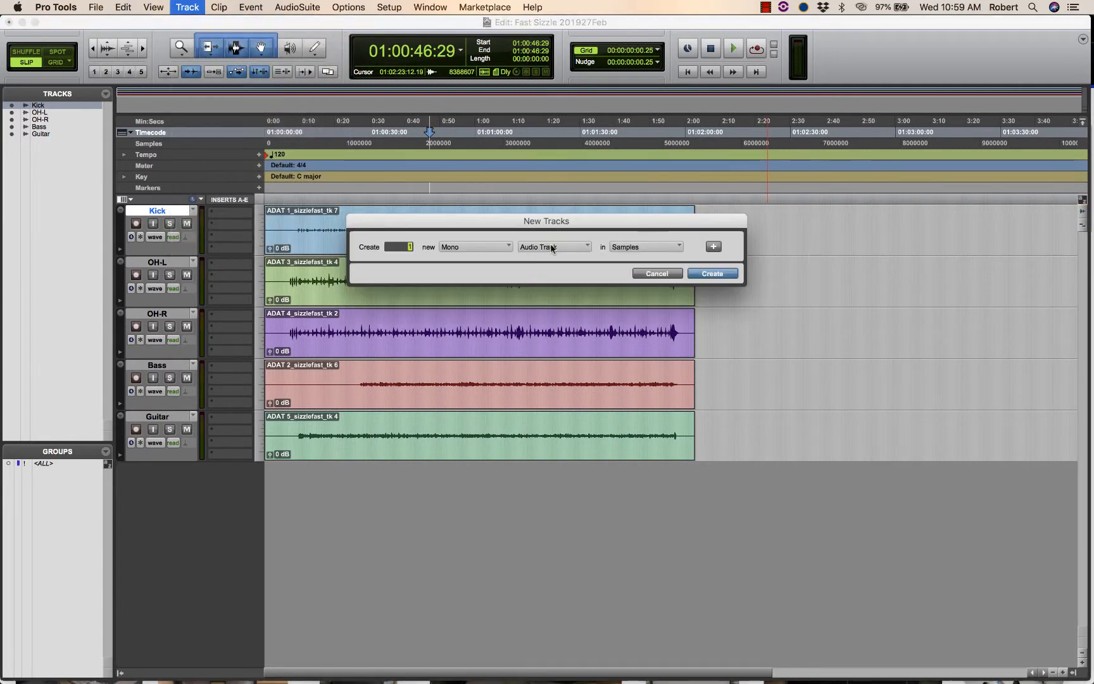
pyautogui.click(495, 248)
pyautogui.click(479, 262)
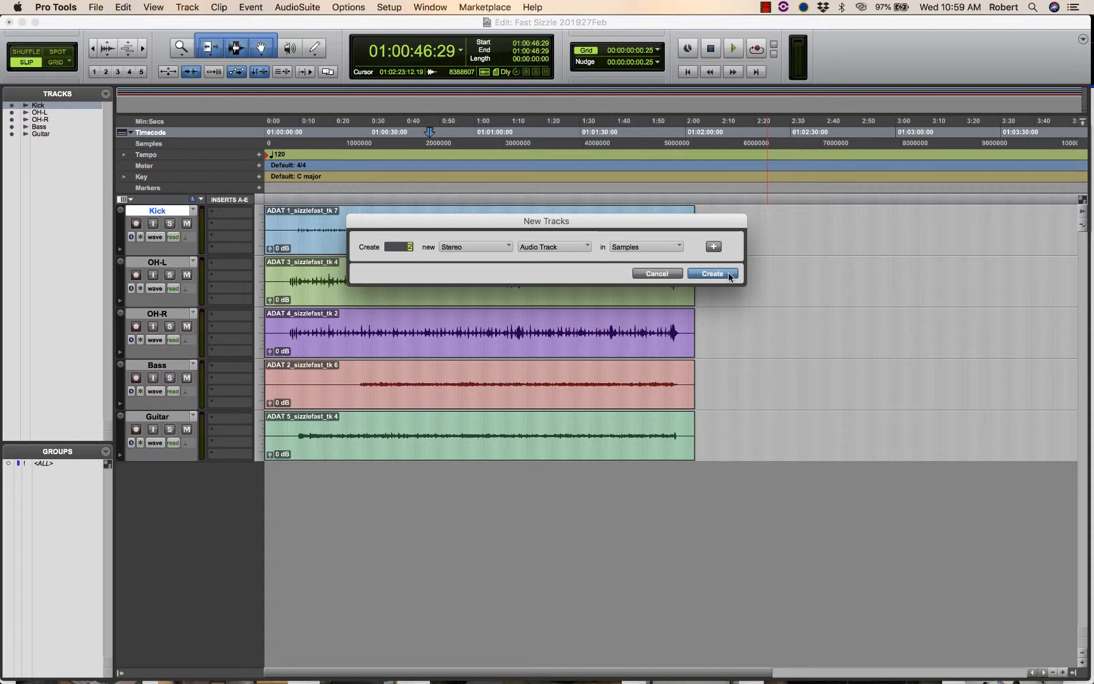
pyautogui.click(557, 247)
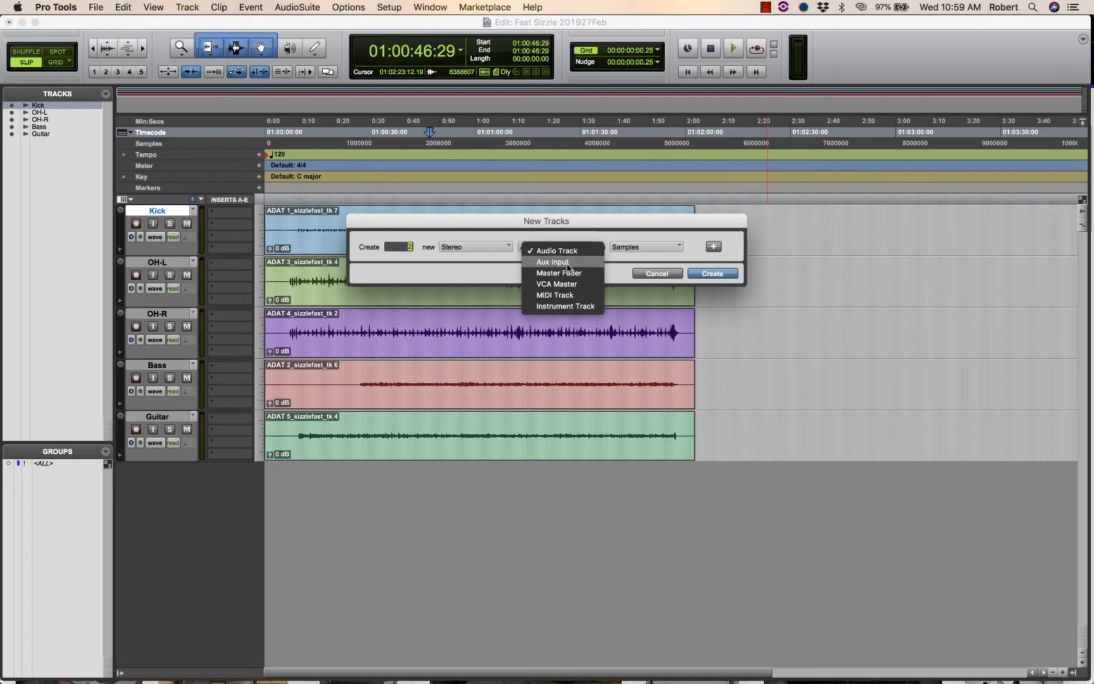
pyautogui.click(569, 265)
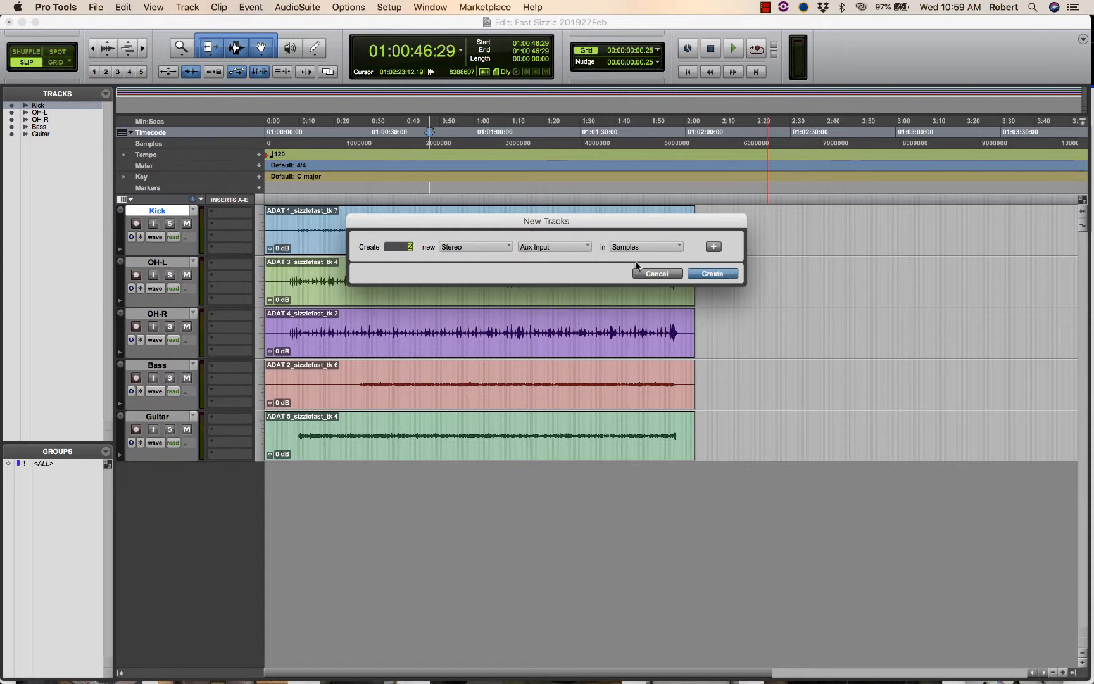
pyautogui.click(712, 273)
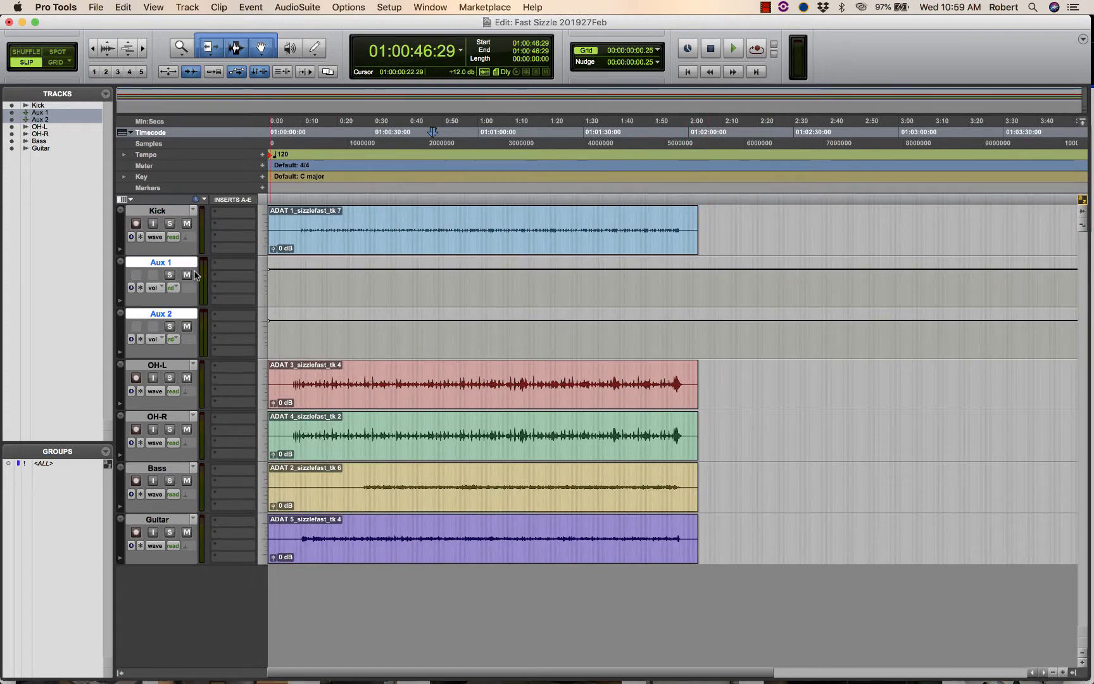
pyautogui.moveTo(172, 310); pyautogui.dragTo(164, 550)
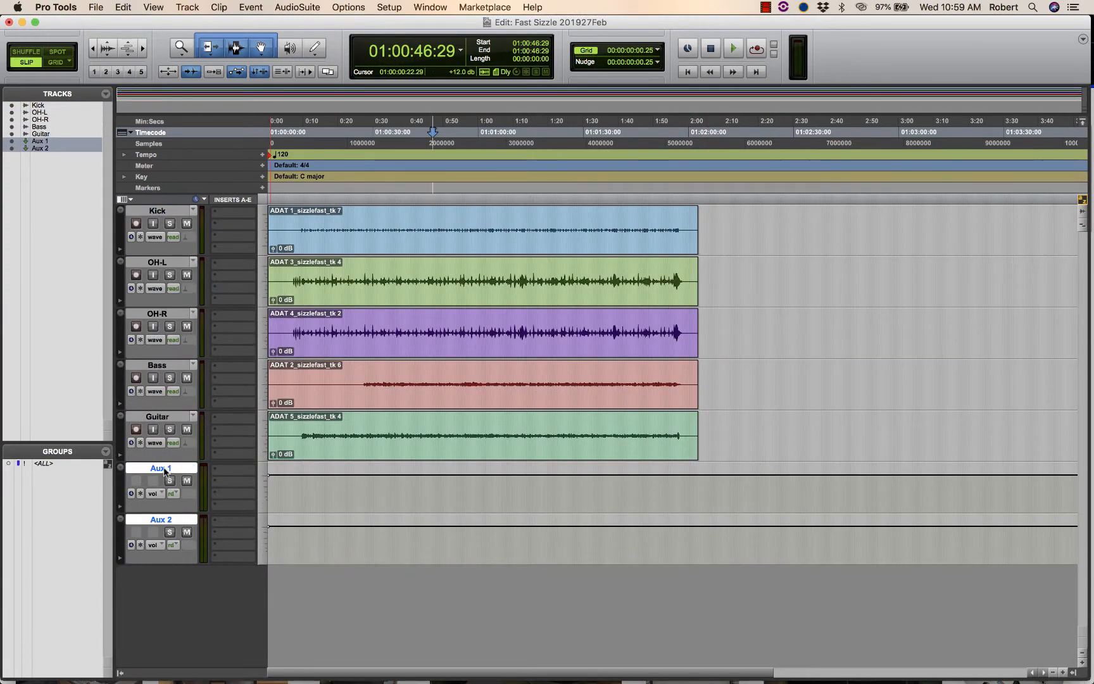
# Rename the Aux 1 track as OHs and the Aux 2 track as Drums
pyautogui.doubleClick(164, 469)
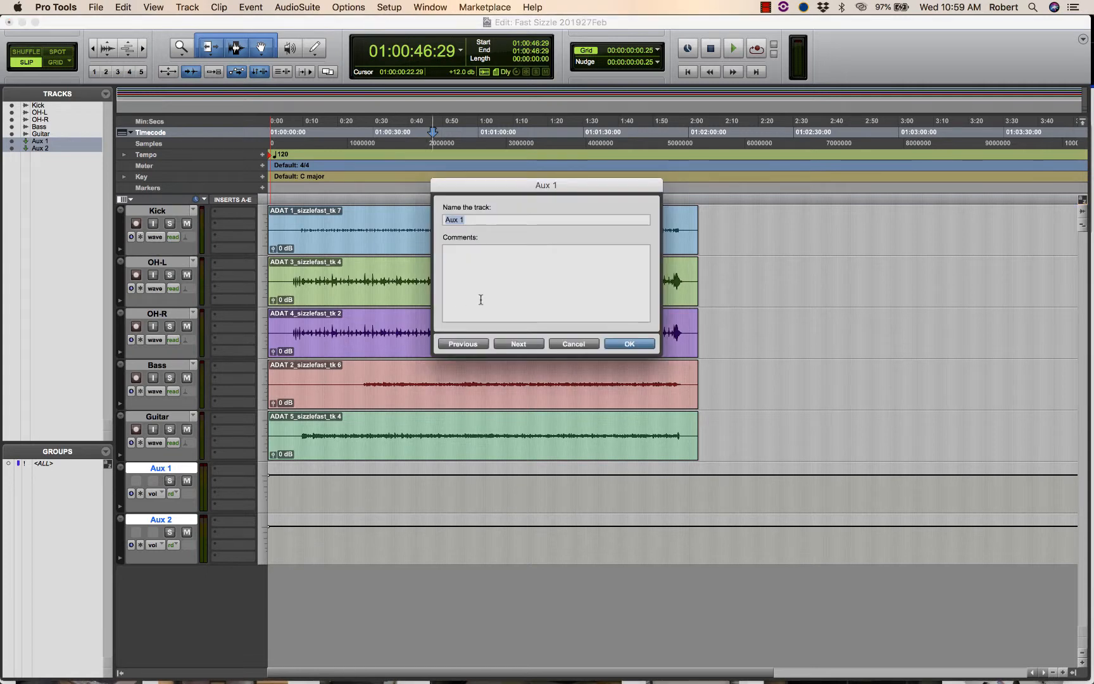
pyautogui.write('OHs')
pyautogui.press('Return')
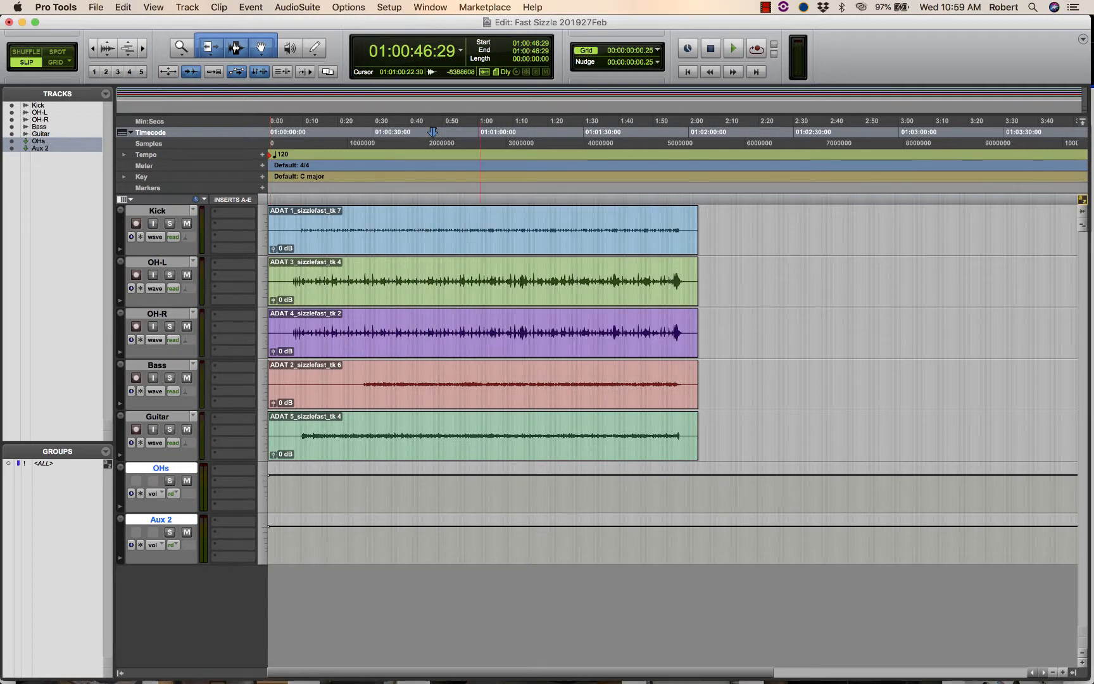
pyautogui.doubleClick(161, 519)
pyautogui.write('D')
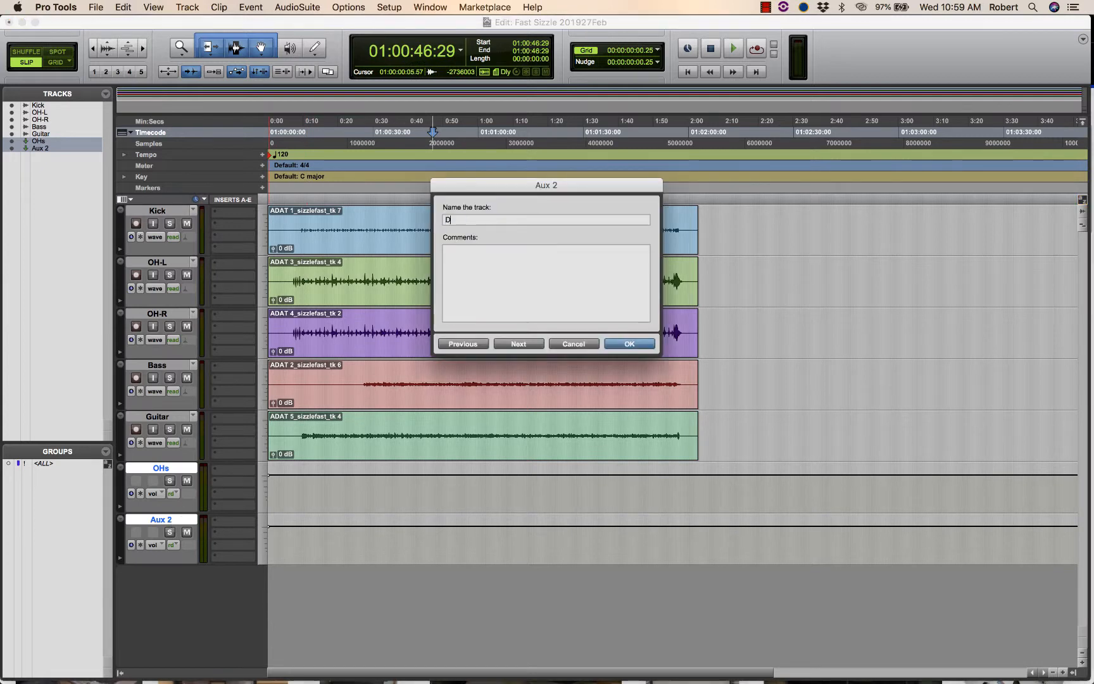
pyautogui.write('rums')
pyautogui.press('Return')
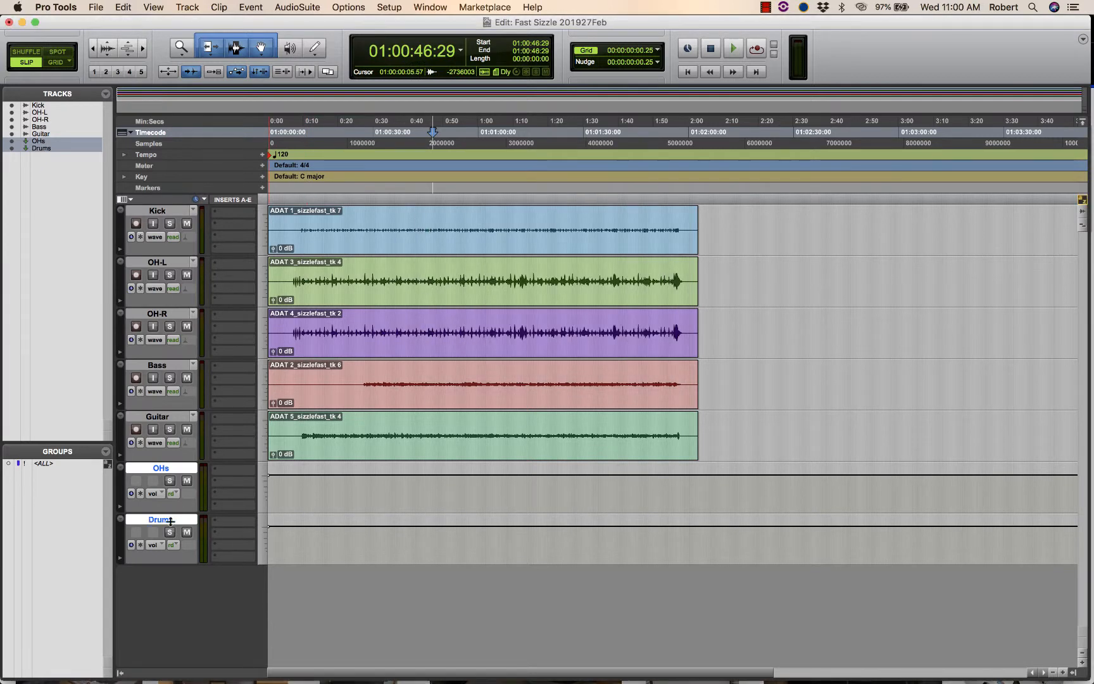
# Show the I/O column in the Edit window tracks and hide the Inserts A-E column
pyautogui.click(157, 415)
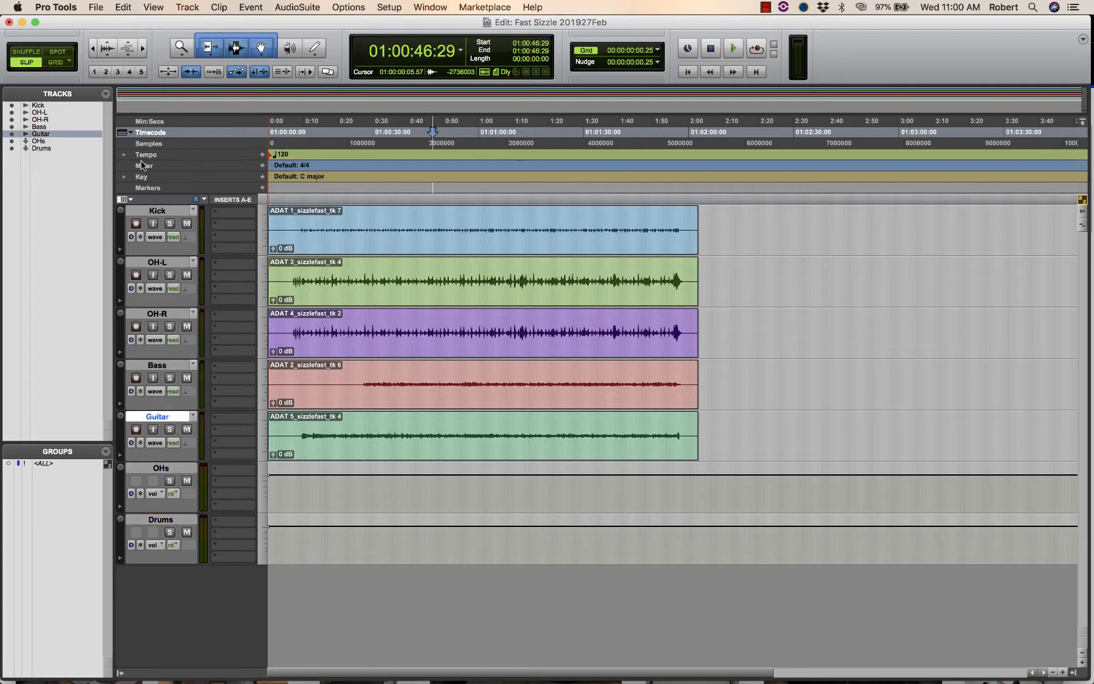
pyautogui.click(129, 198)
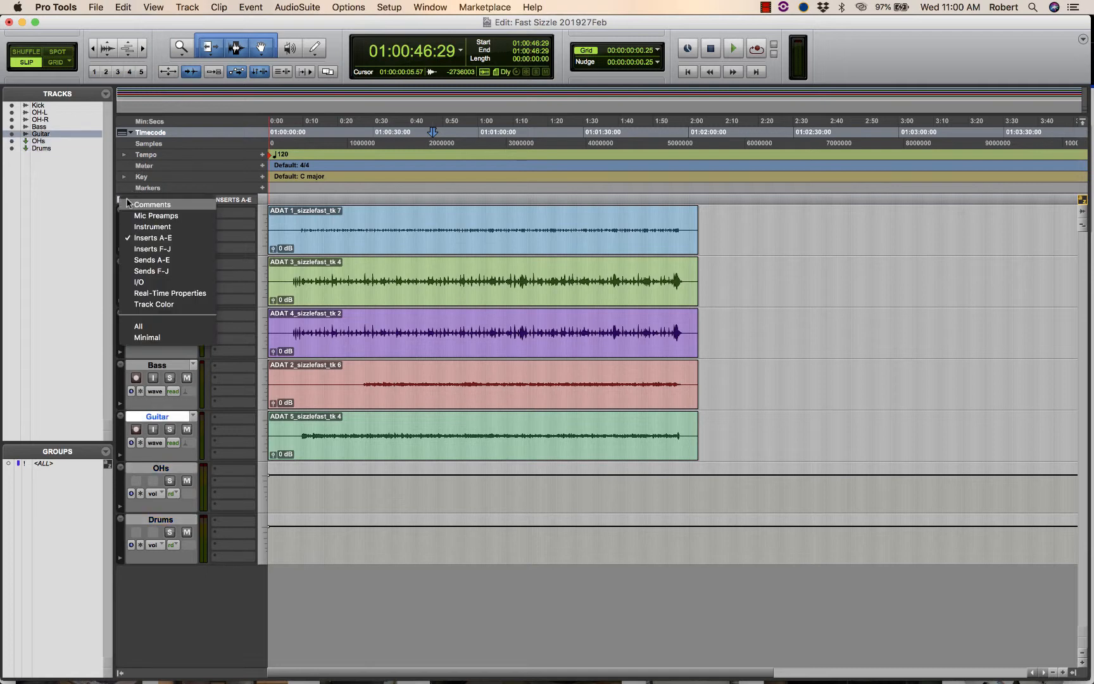
pyautogui.click(156, 283)
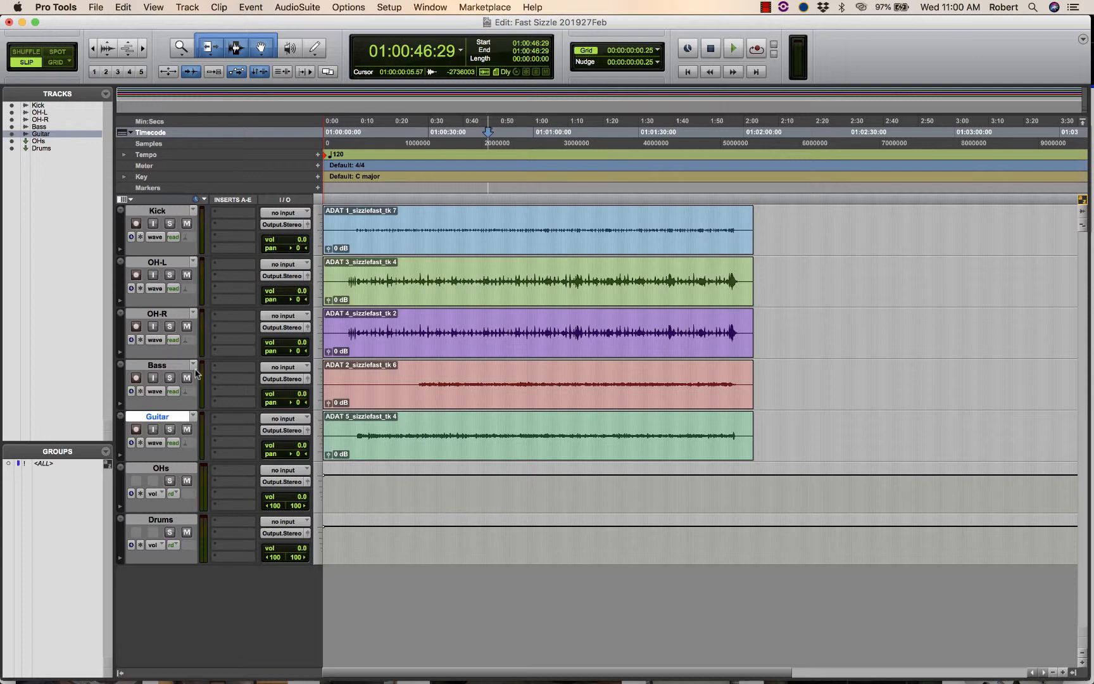
pyautogui.click(176, 264)
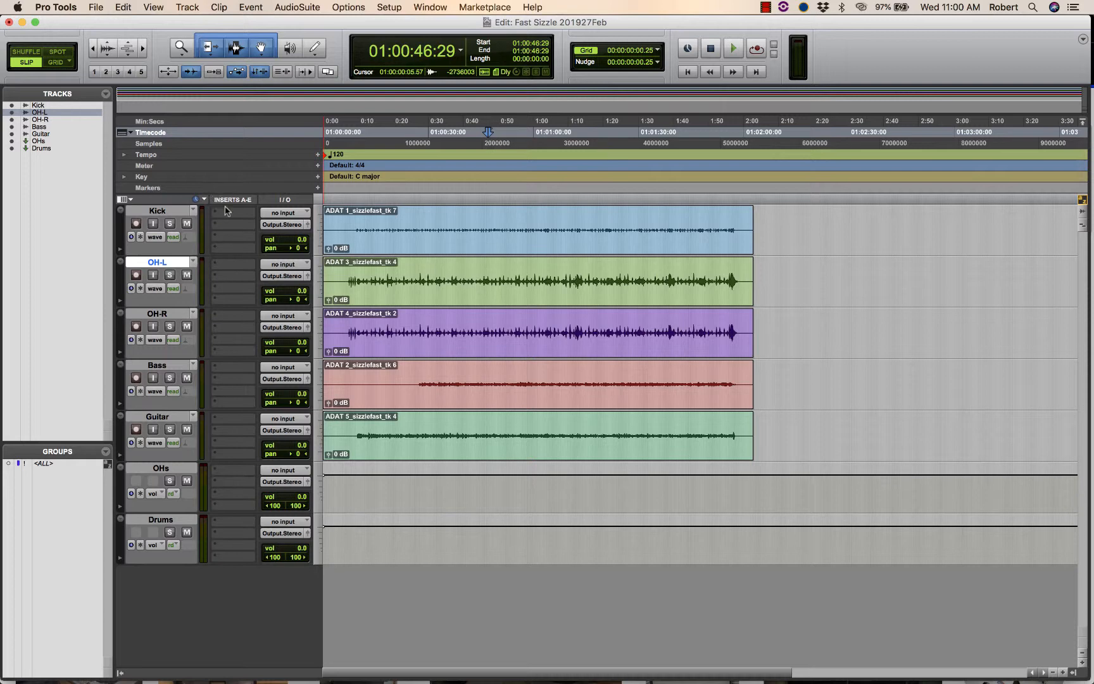
pyautogui.click(130, 199)
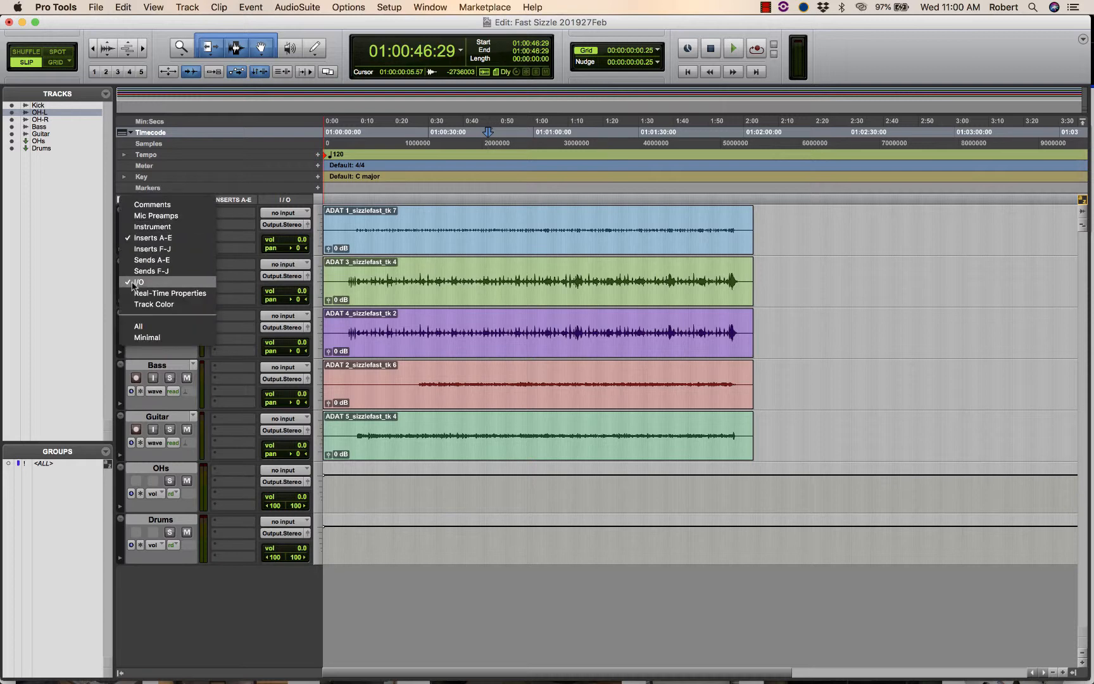
pyautogui.click(144, 240)
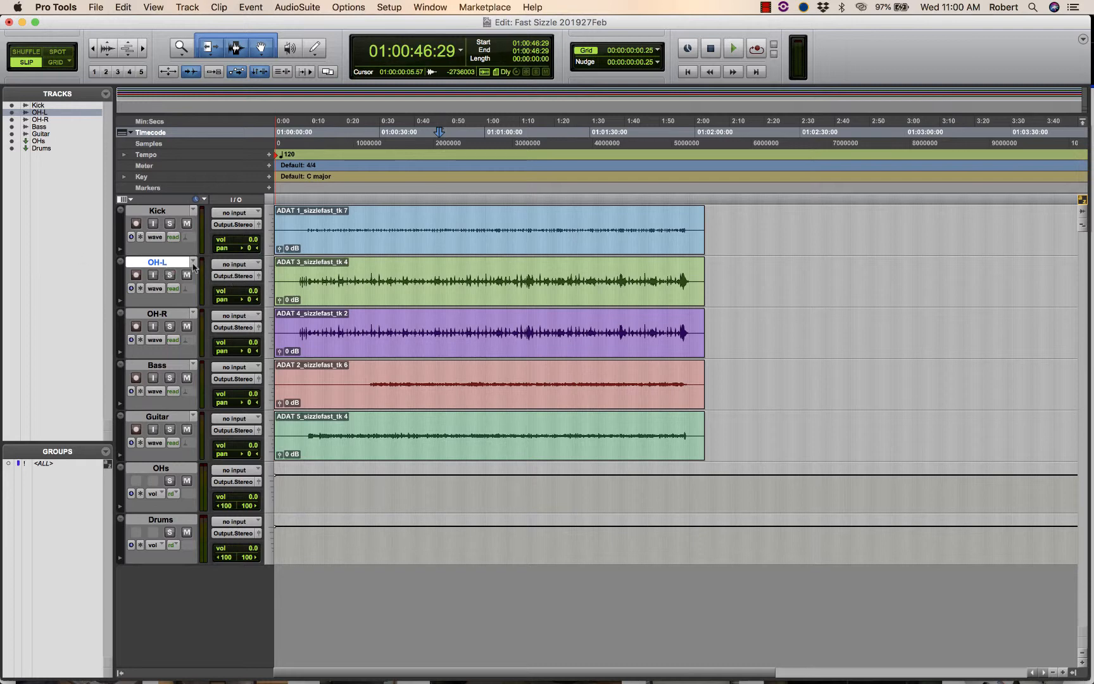
# Route the outputs of the OH-L and OH-R tracks to the OHs (Stereo) bus
pyautogui.click(231, 276)
pyautogui.moveTo(245, 286)
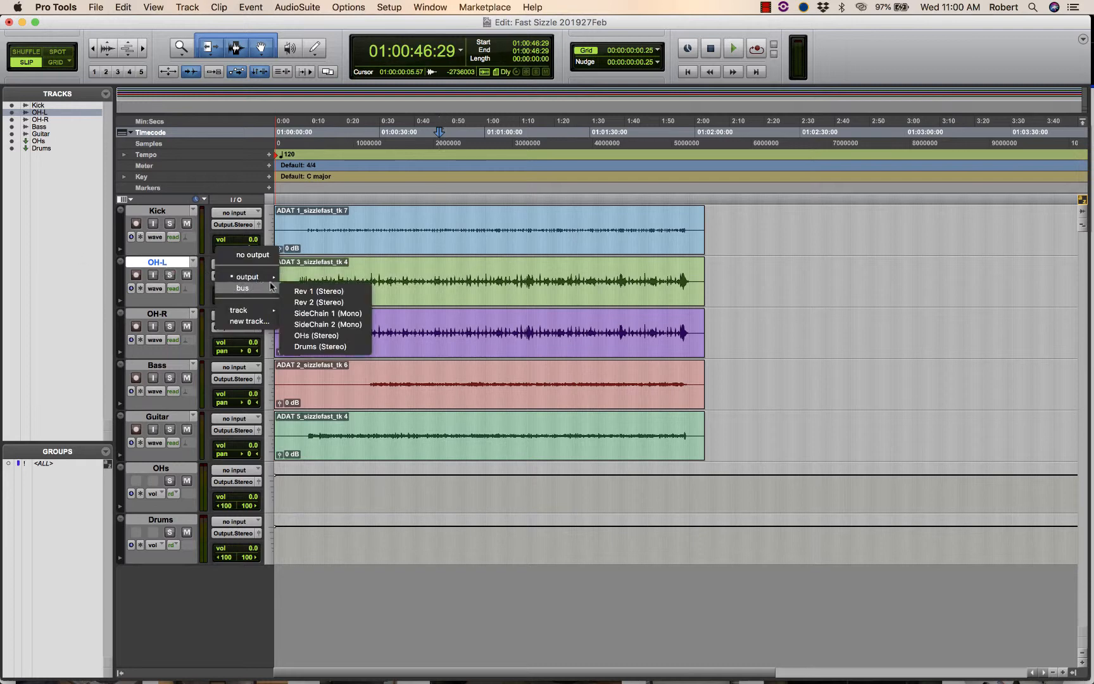
pyautogui.click(345, 336)
pyautogui.click(167, 315)
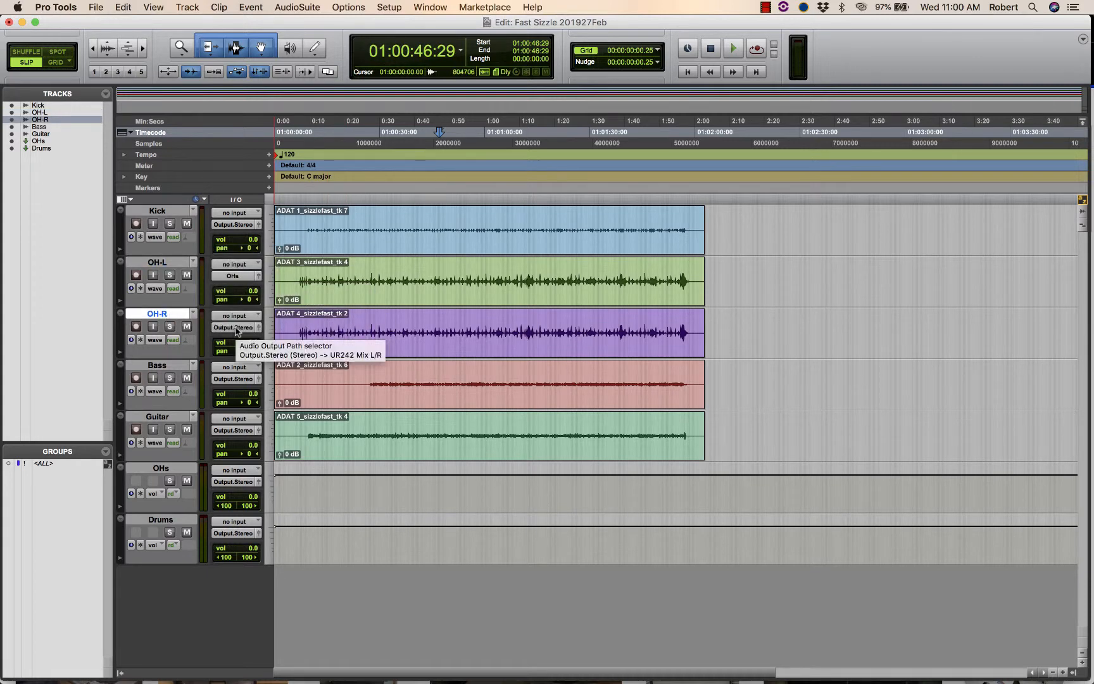
pyautogui.click(236, 330)
pyautogui.moveTo(257, 346)
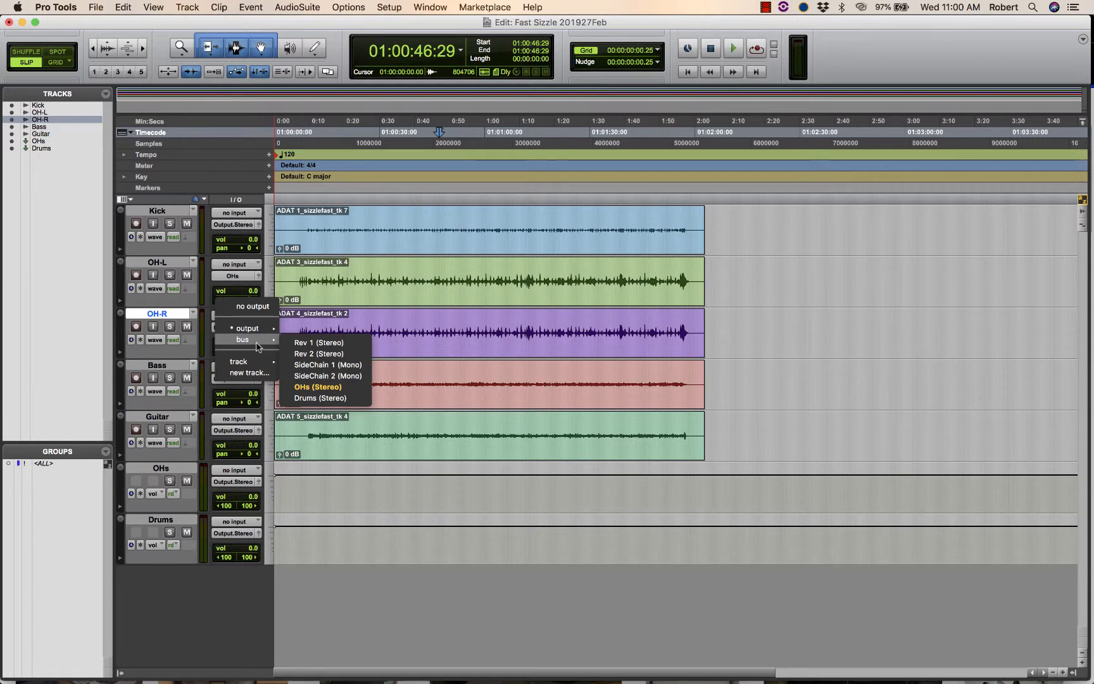
pyautogui.click(320, 386)
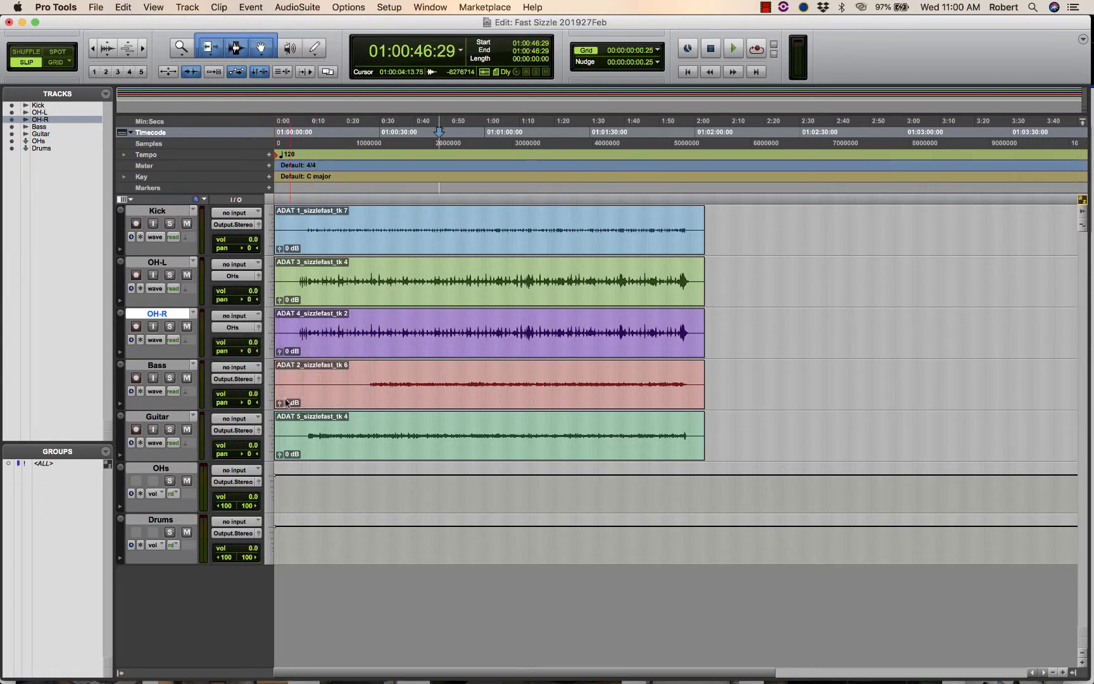
# Open the Mix window and examine the bus output choices with OH-L and OH-R both selected
pyautogui.click(163, 262)
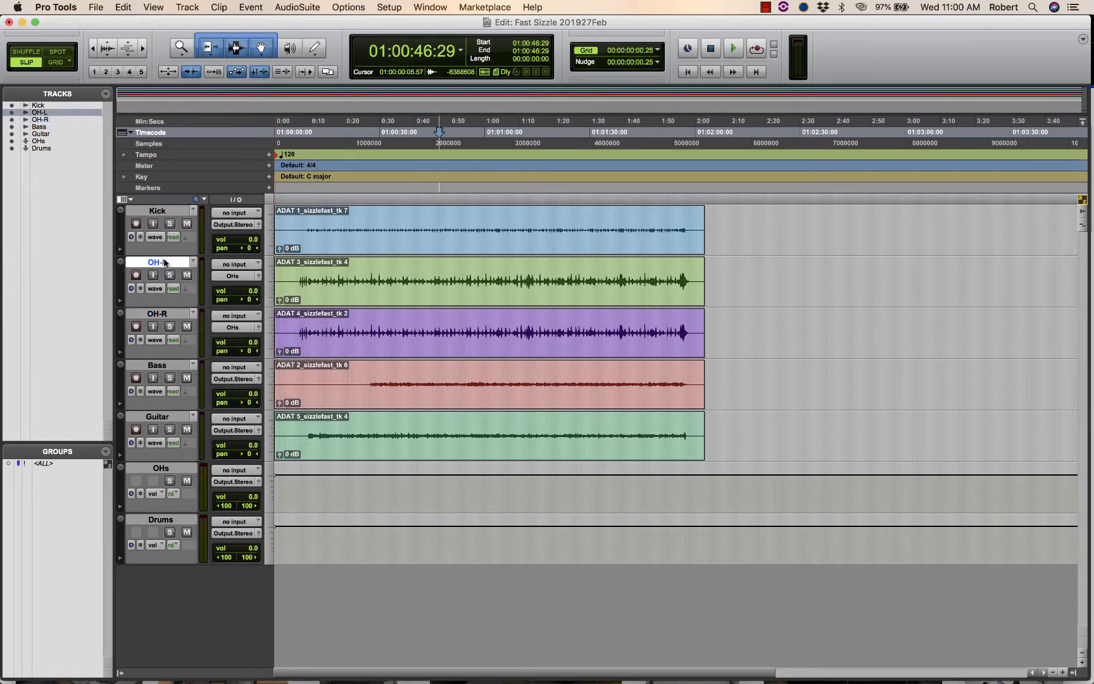
pyautogui.click(163, 319)
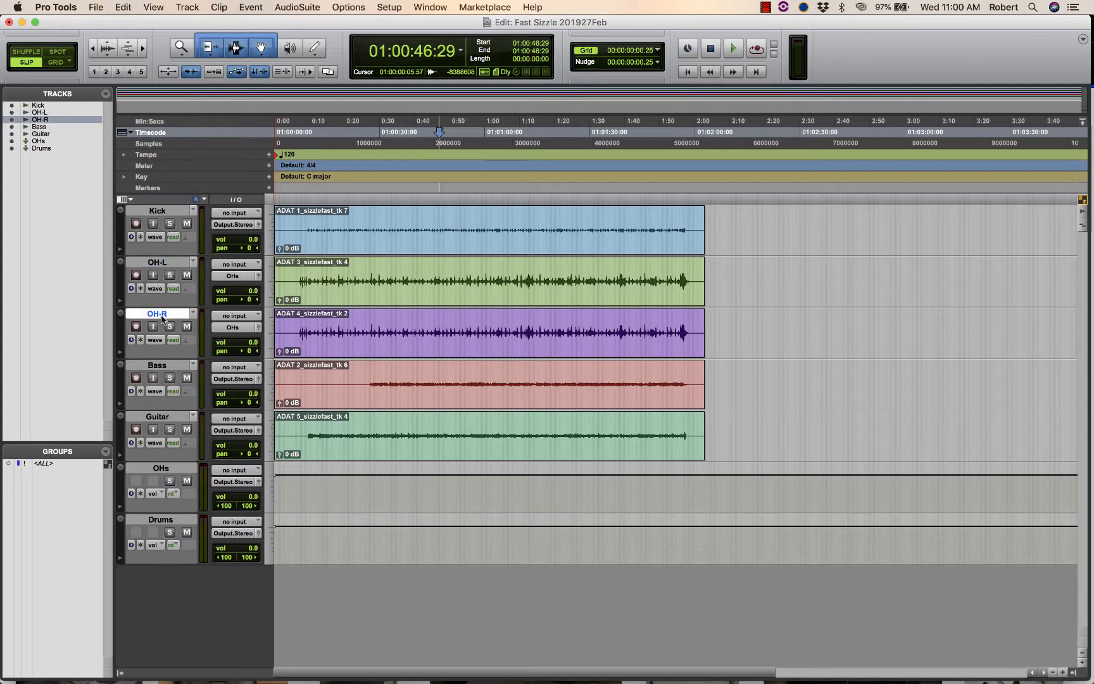
pyautogui.press('super+equal')
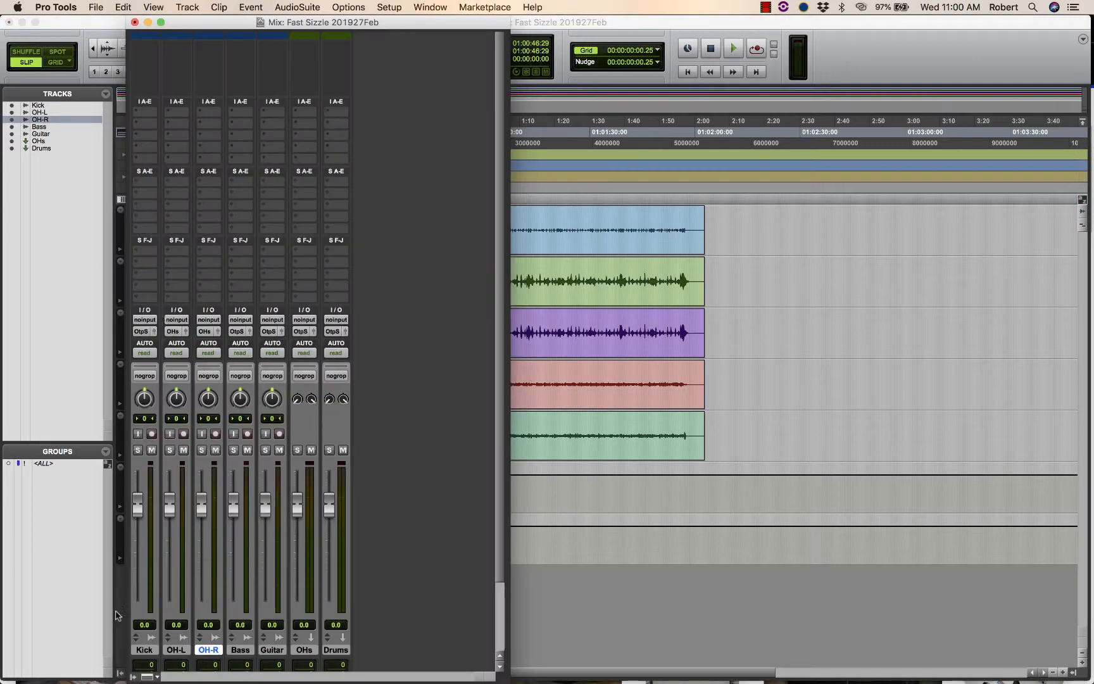
pyautogui.keyDown('shift'); pyautogui.click(175, 652); pyautogui.keyUp('shift')
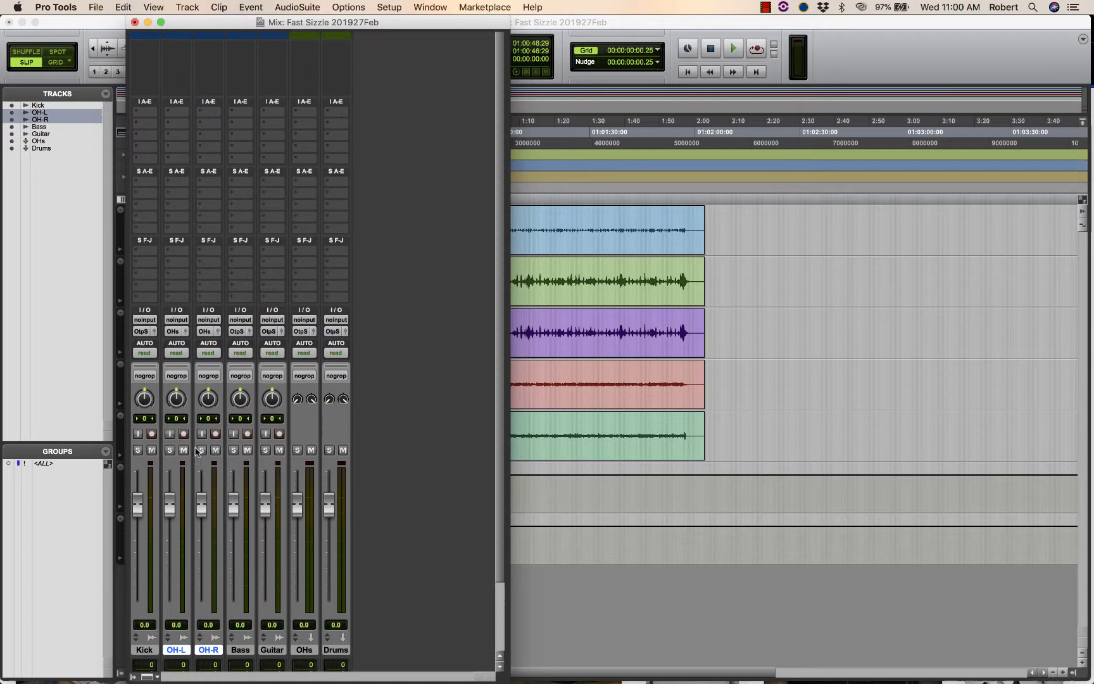
pyautogui.click(179, 332)
pyautogui.moveTo(189, 344)
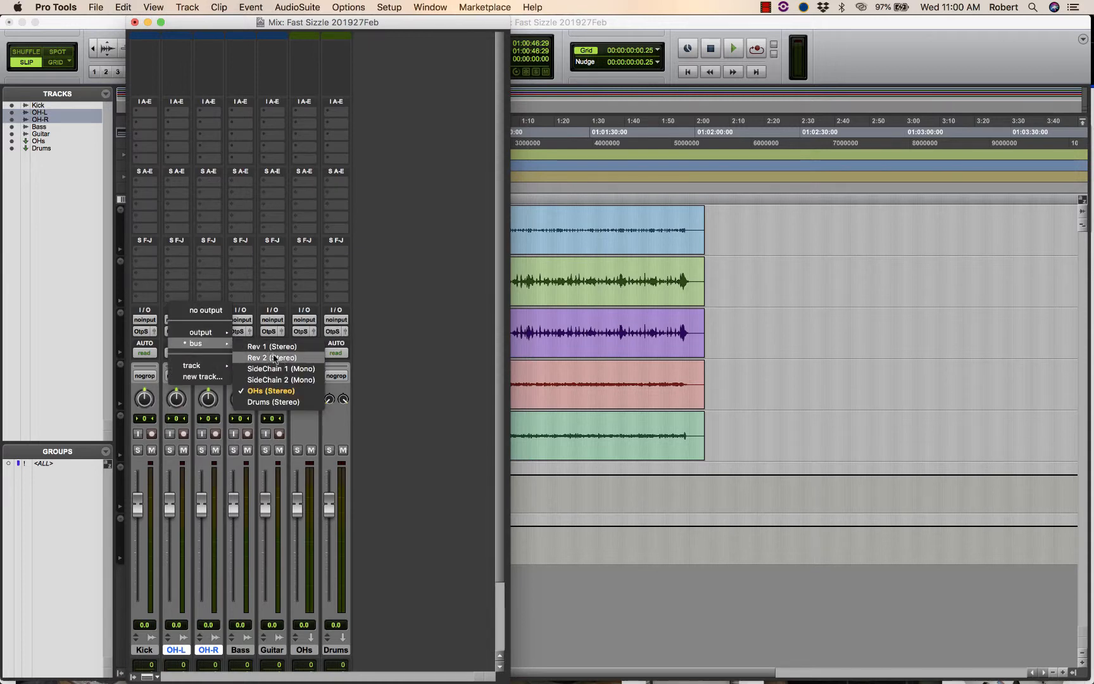
pyautogui.click(376, 388)
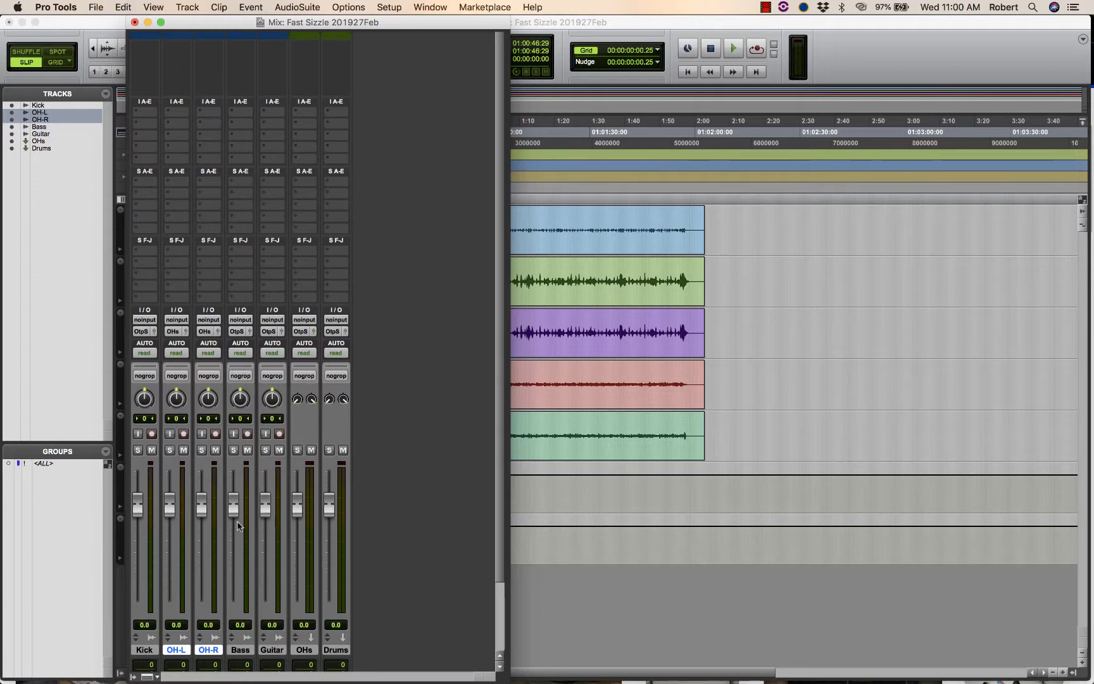
# Set the input of the OHs aux track to the OHs (Stereo) bus
pyautogui.click(305, 650)
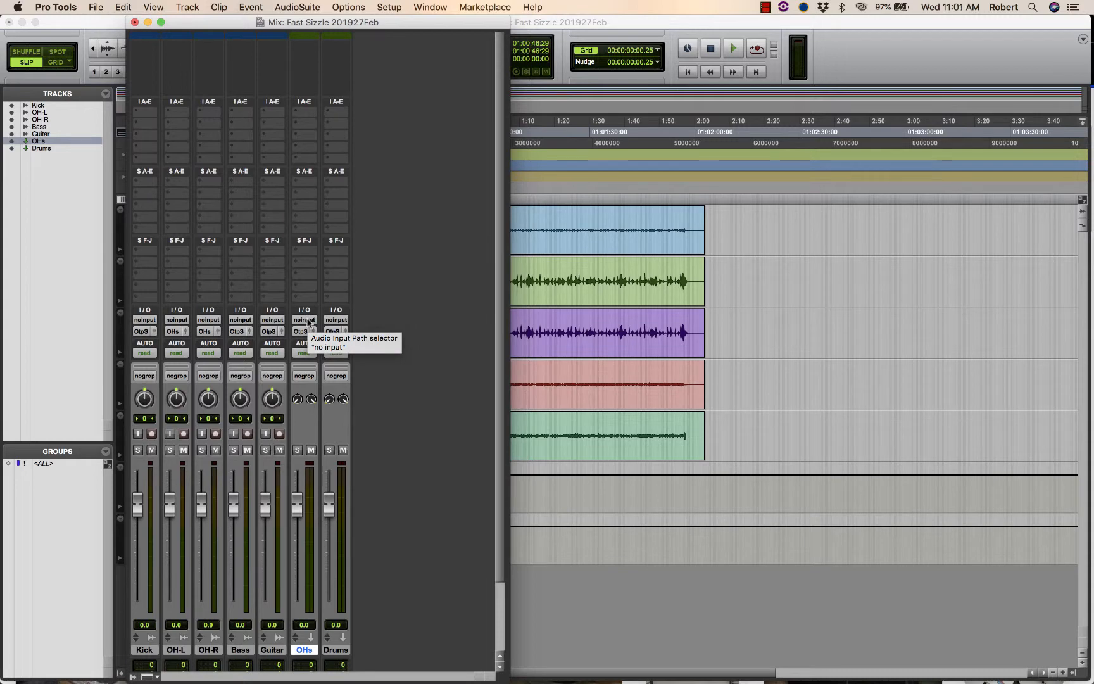
pyautogui.click(305, 320)
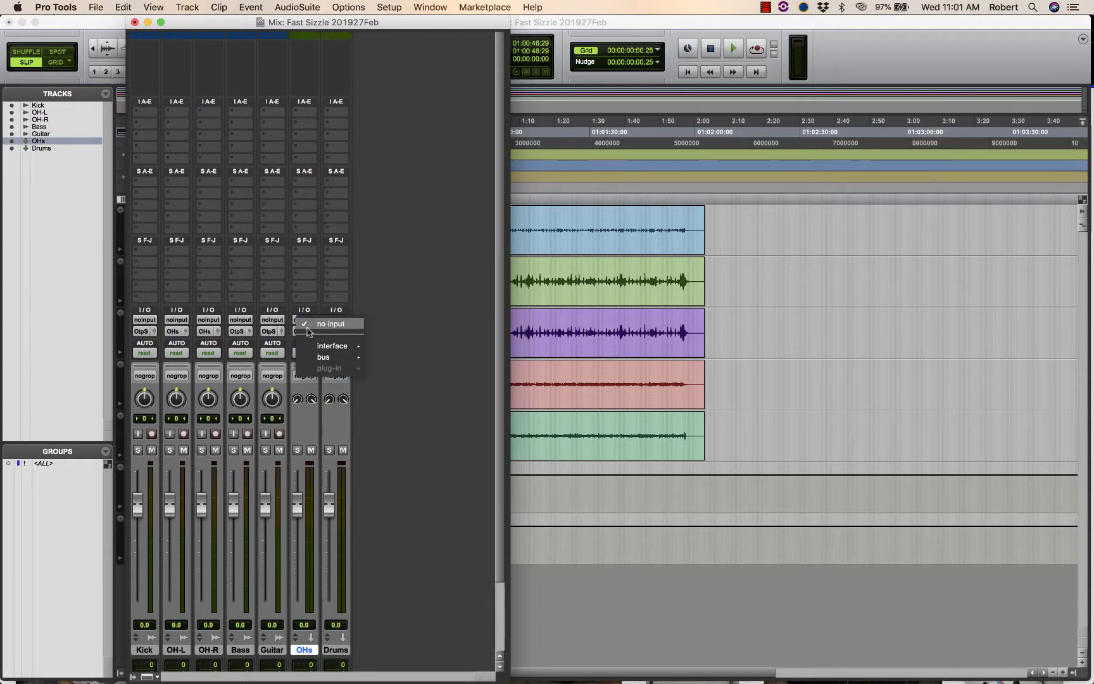
pyautogui.moveTo(317, 359)
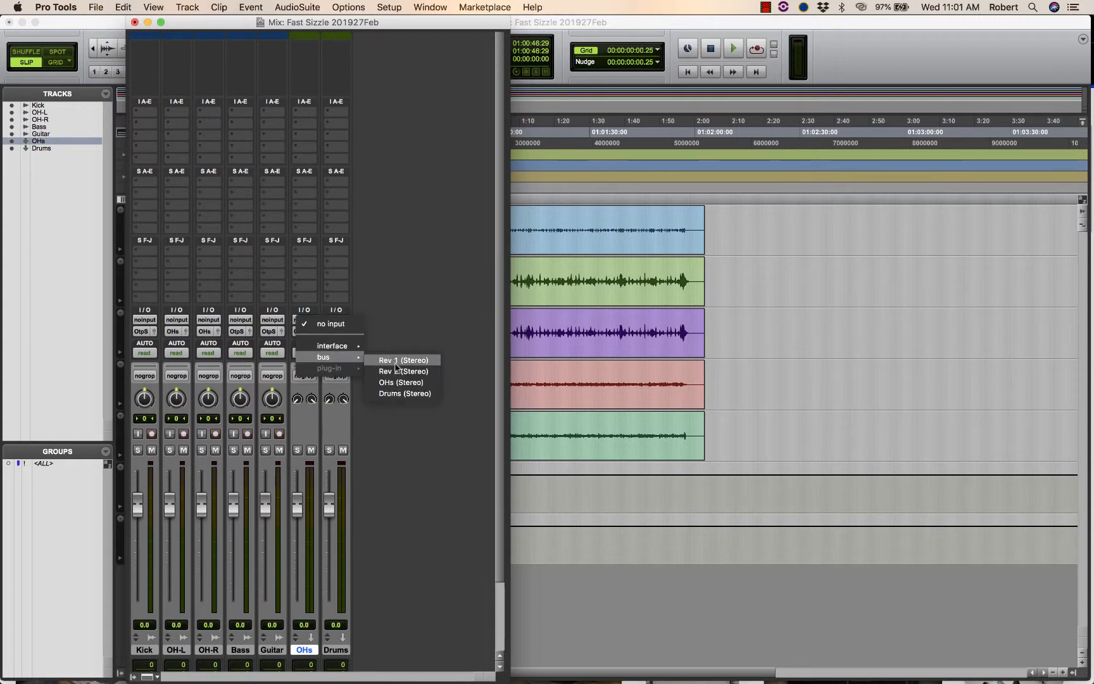
pyautogui.click(420, 388)
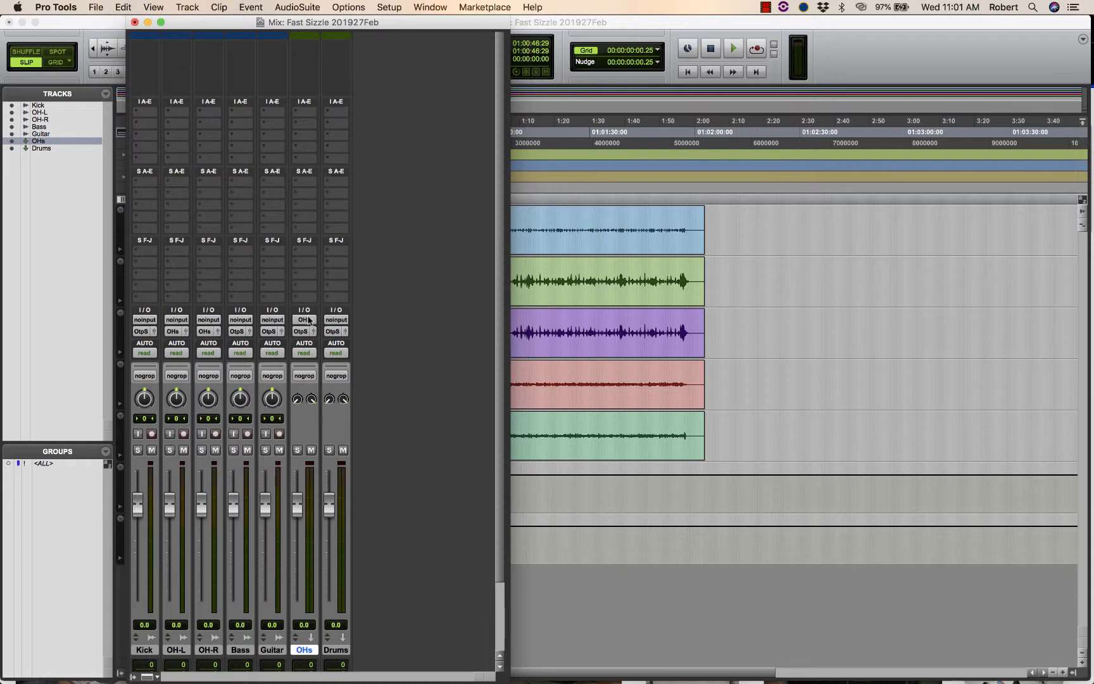
# Set the input of the Drums aux track to the Drums (Stereo) bus
pyautogui.click(339, 649)
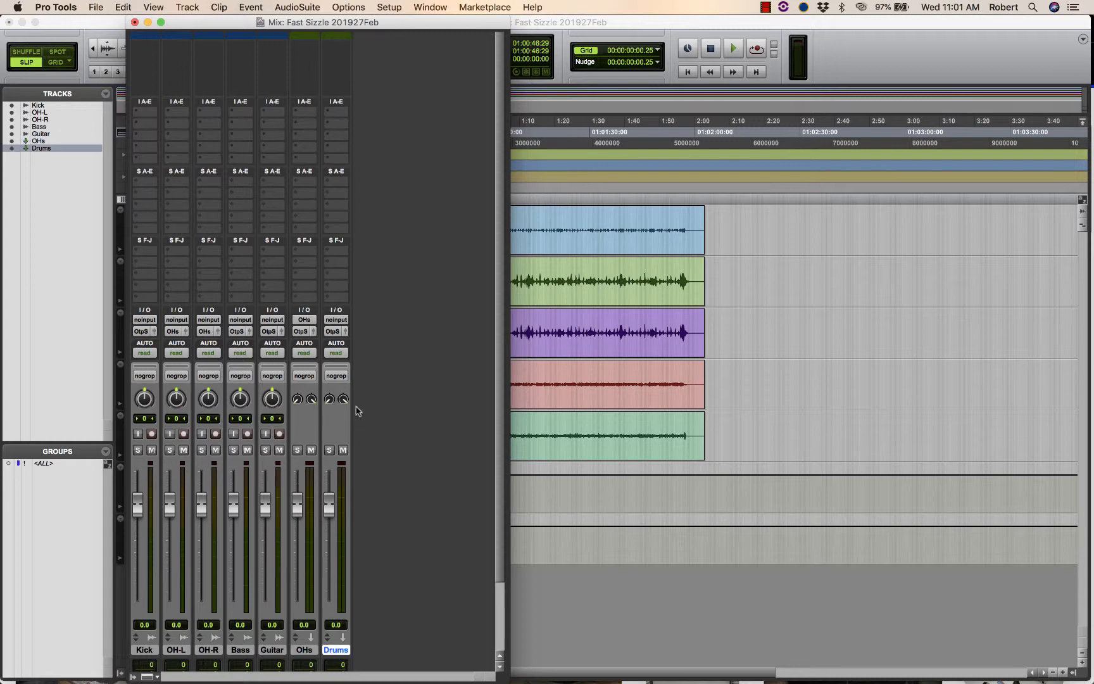
pyautogui.click(338, 320)
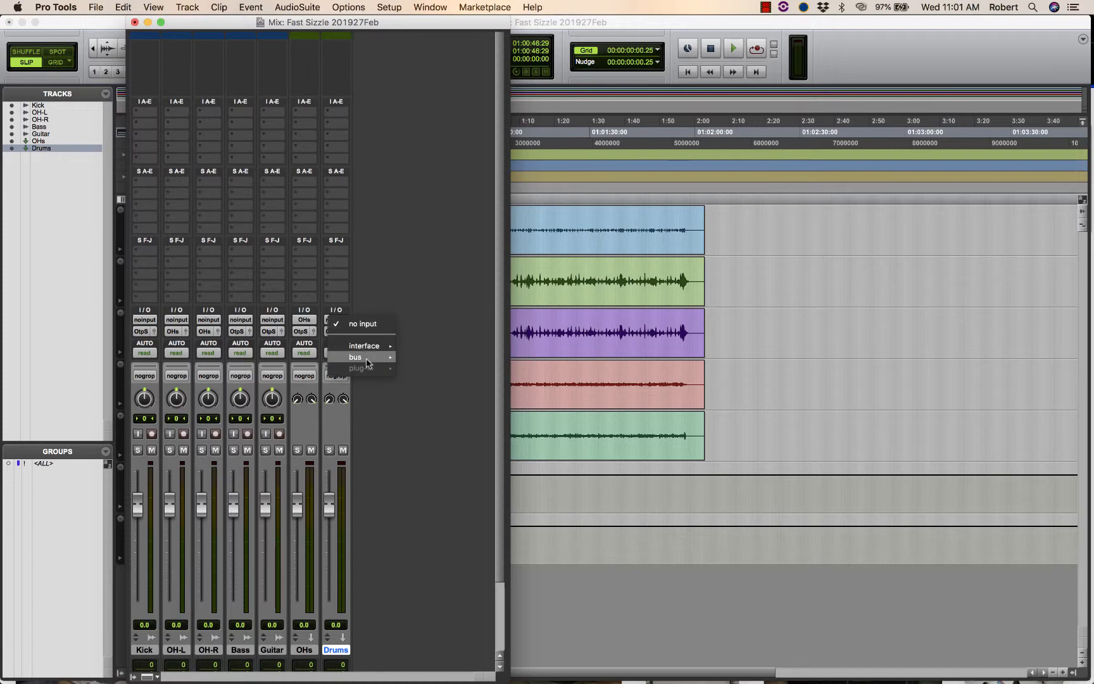
pyautogui.moveTo(380, 357)
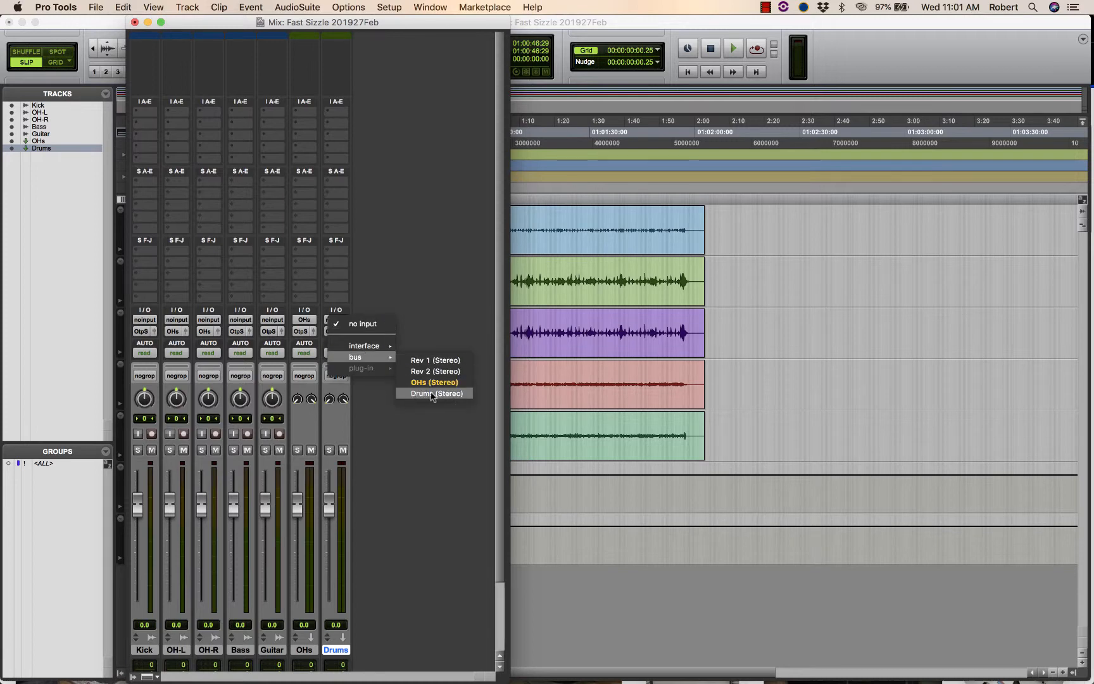
pyautogui.click(433, 393)
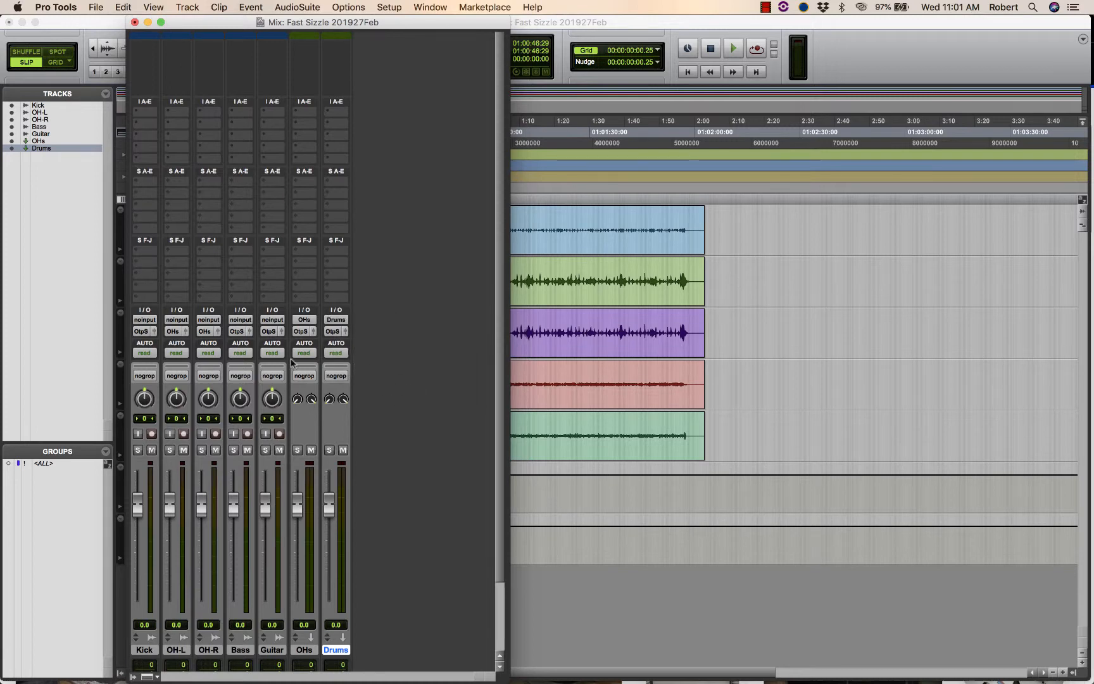
# Route the output of the OHs aux track to the Drums (Stereo) bus
pyautogui.click(308, 653)
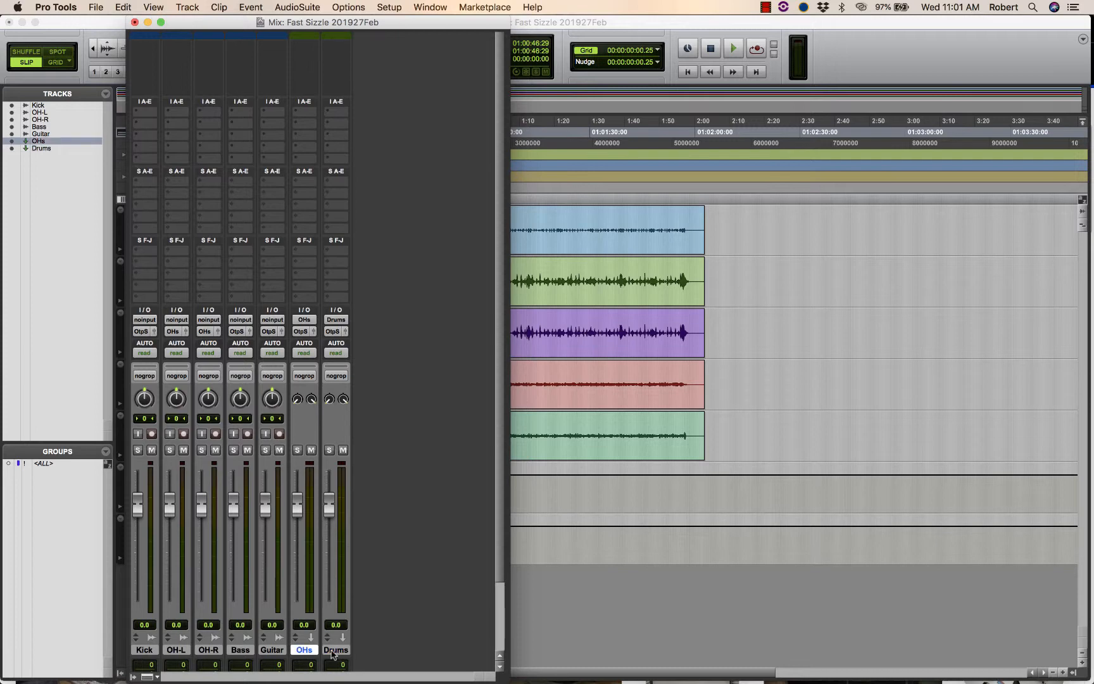
pyautogui.click(333, 651)
pyautogui.click(307, 652)
pyautogui.click(328, 652)
pyautogui.click(308, 653)
pyautogui.click(302, 333)
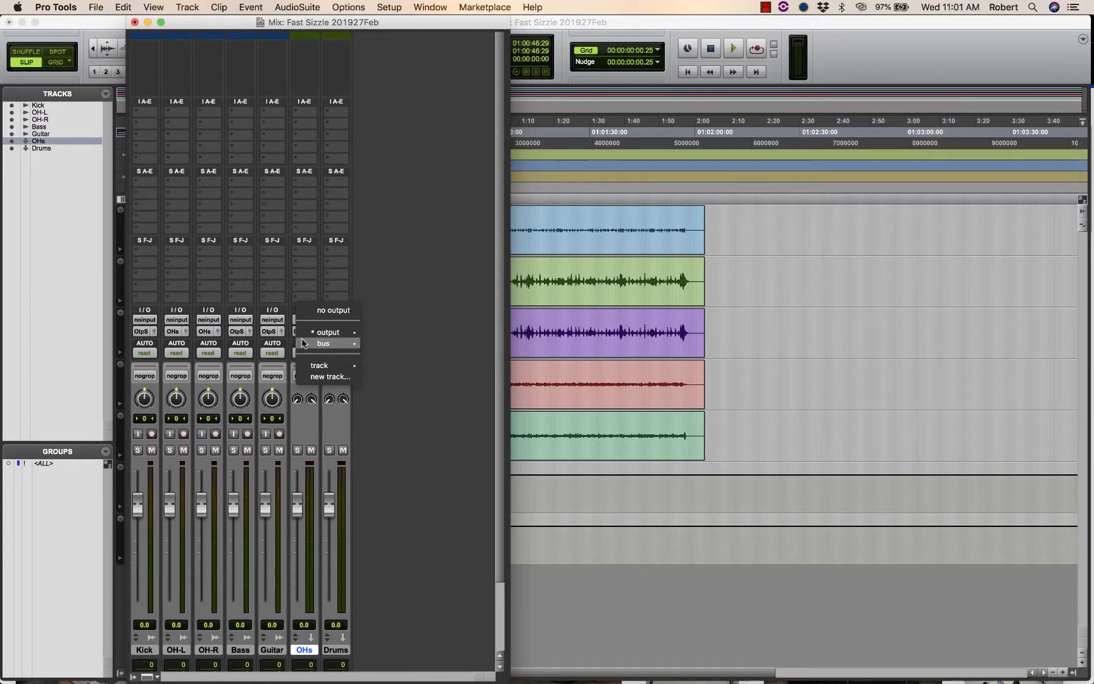
pyautogui.moveTo(335, 343)
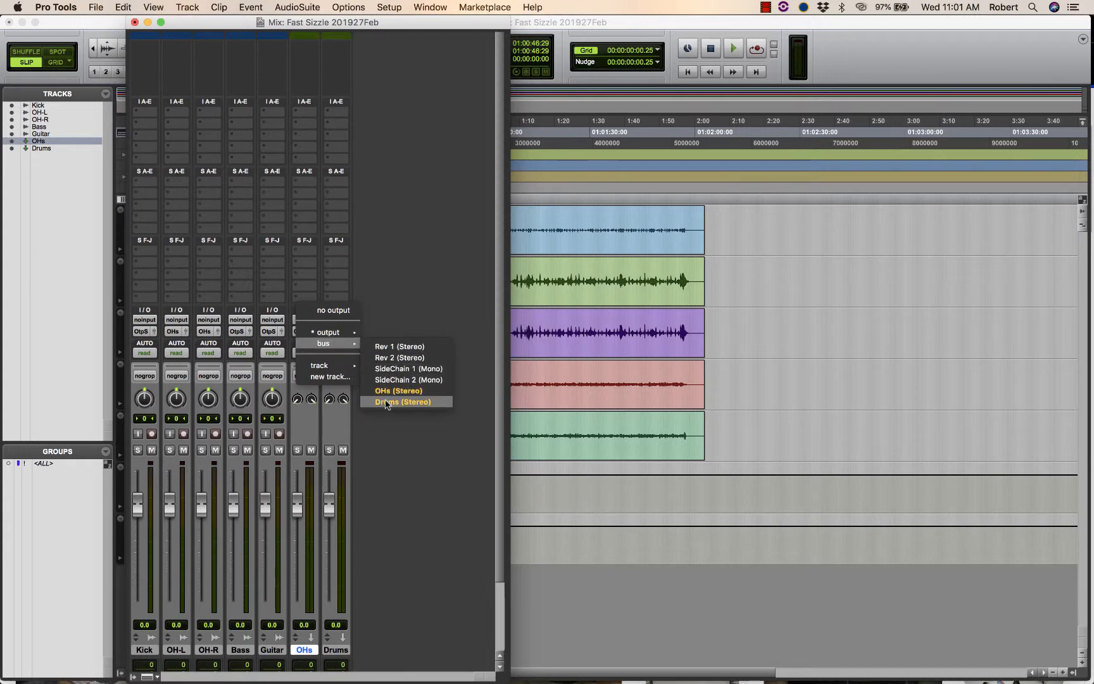
pyautogui.click(386, 403)
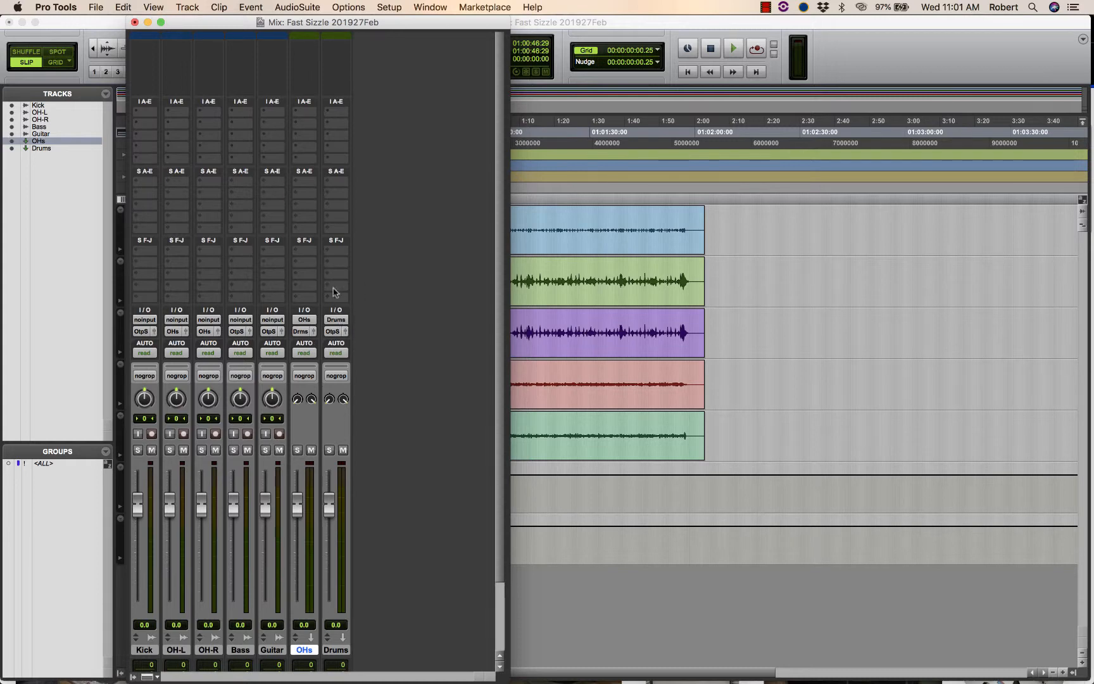
# Create one stereo master fader track and place it after the Drums track in the mixer
pyautogui.click(187, 8)
pyautogui.click(188, 23)
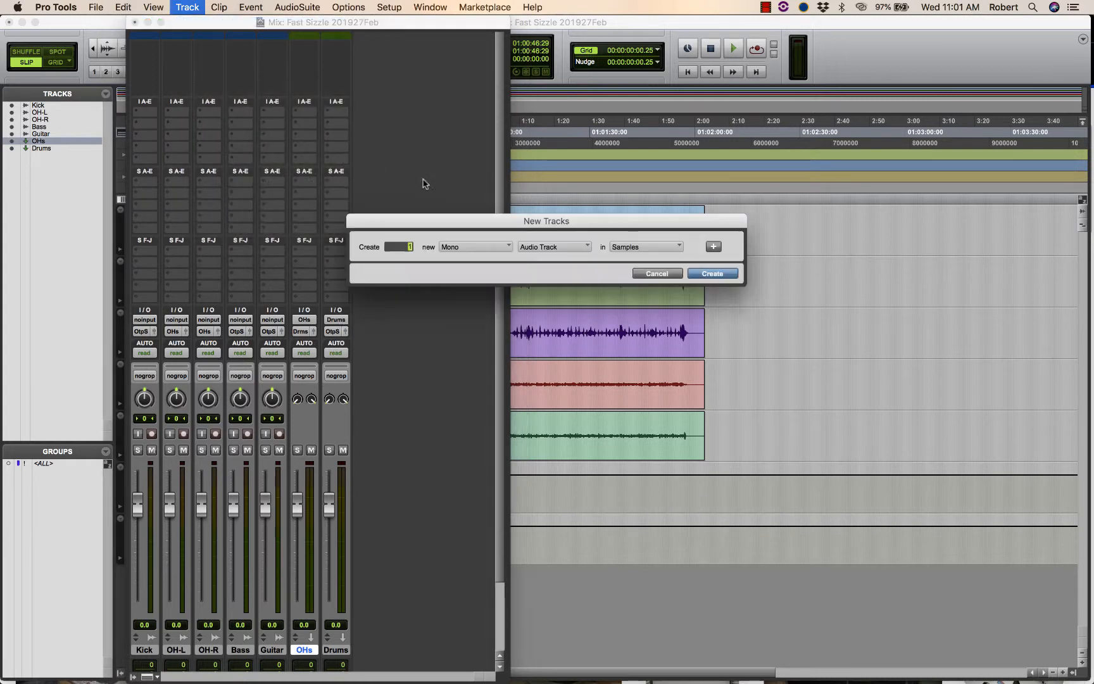
pyautogui.click(478, 252)
pyautogui.click(473, 261)
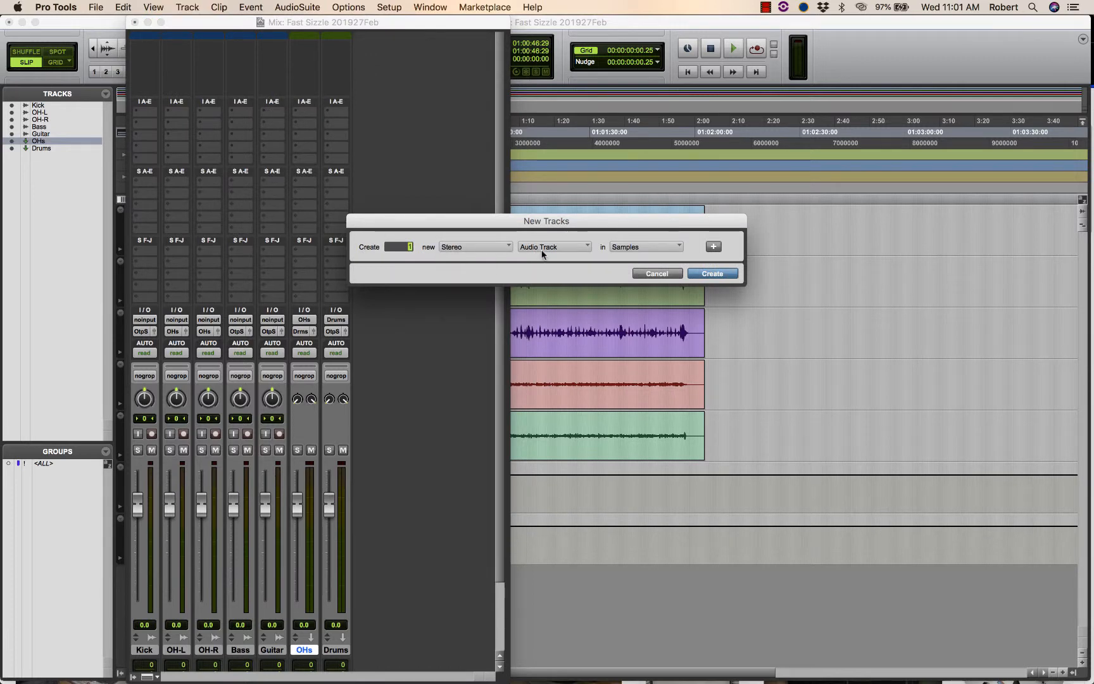
pyautogui.click(545, 251)
pyautogui.click(557, 272)
pyautogui.click(714, 274)
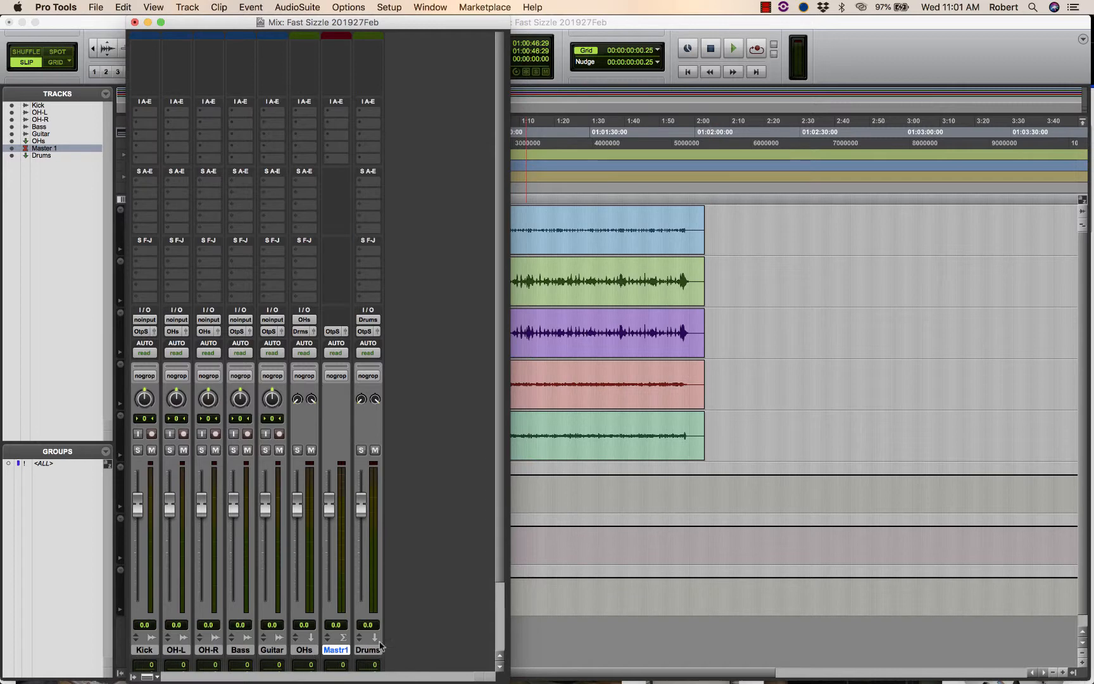
pyautogui.moveTo(337, 652); pyautogui.dragTo(389, 653)
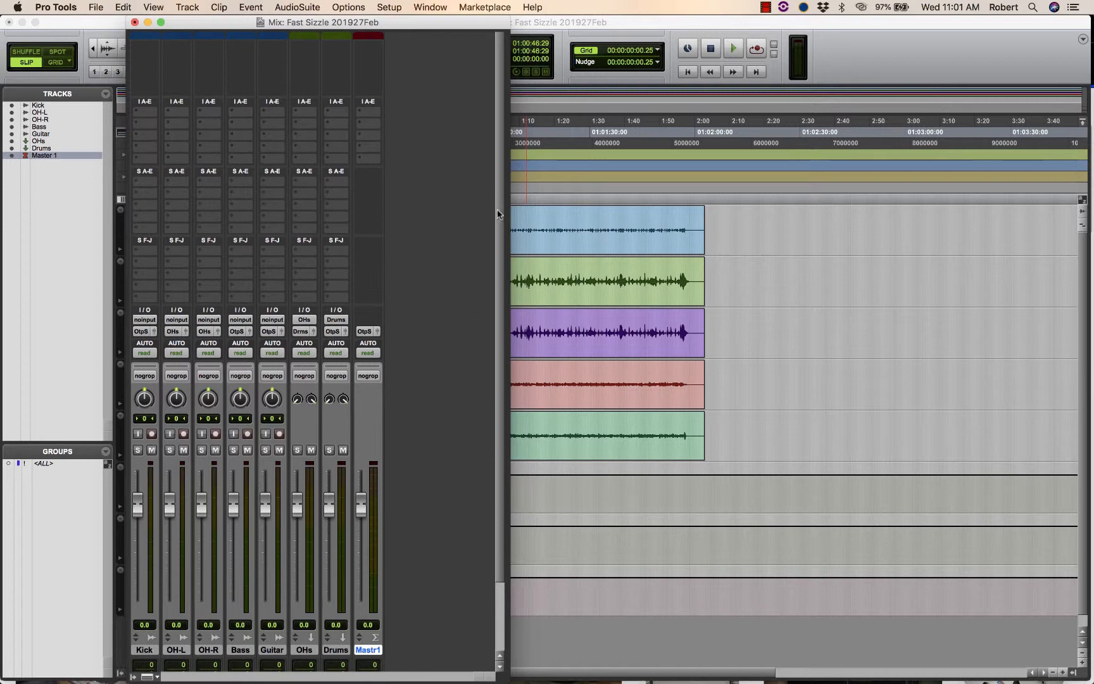
# Narrow the Mix window and reposition it so the Edit window's track controls are uncovered
pyautogui.moveTo(486, 676); pyautogui.dragTo(465, 676)
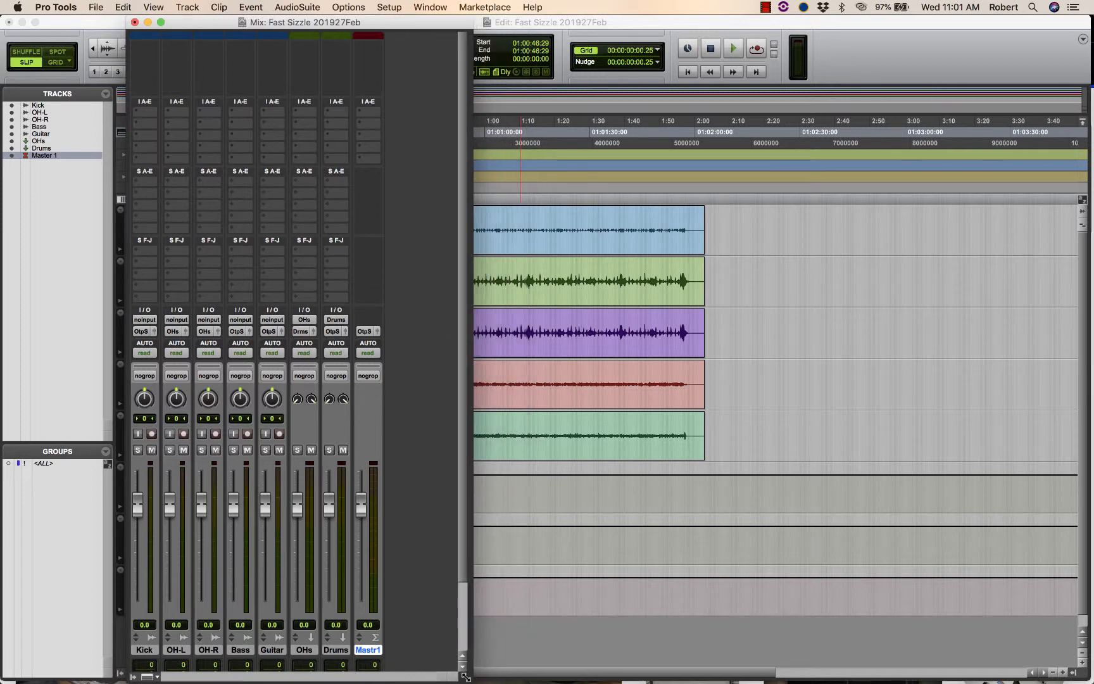
pyautogui.scroll(-3, 466, 633)
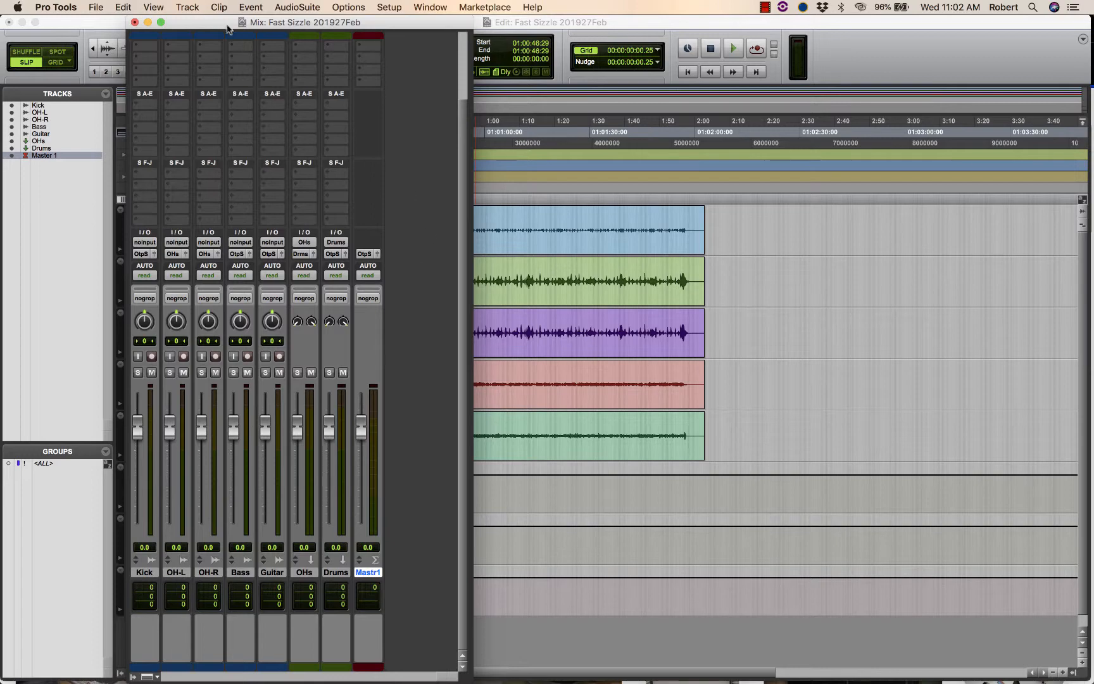
pyautogui.moveTo(212, 23); pyautogui.dragTo(406, 12)
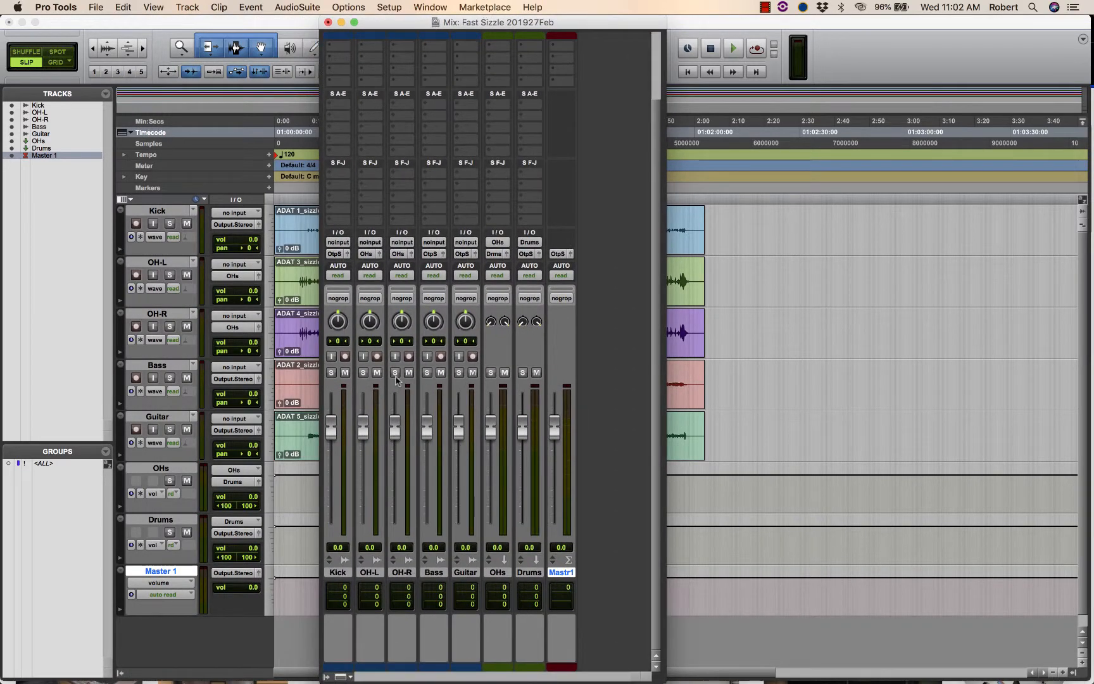